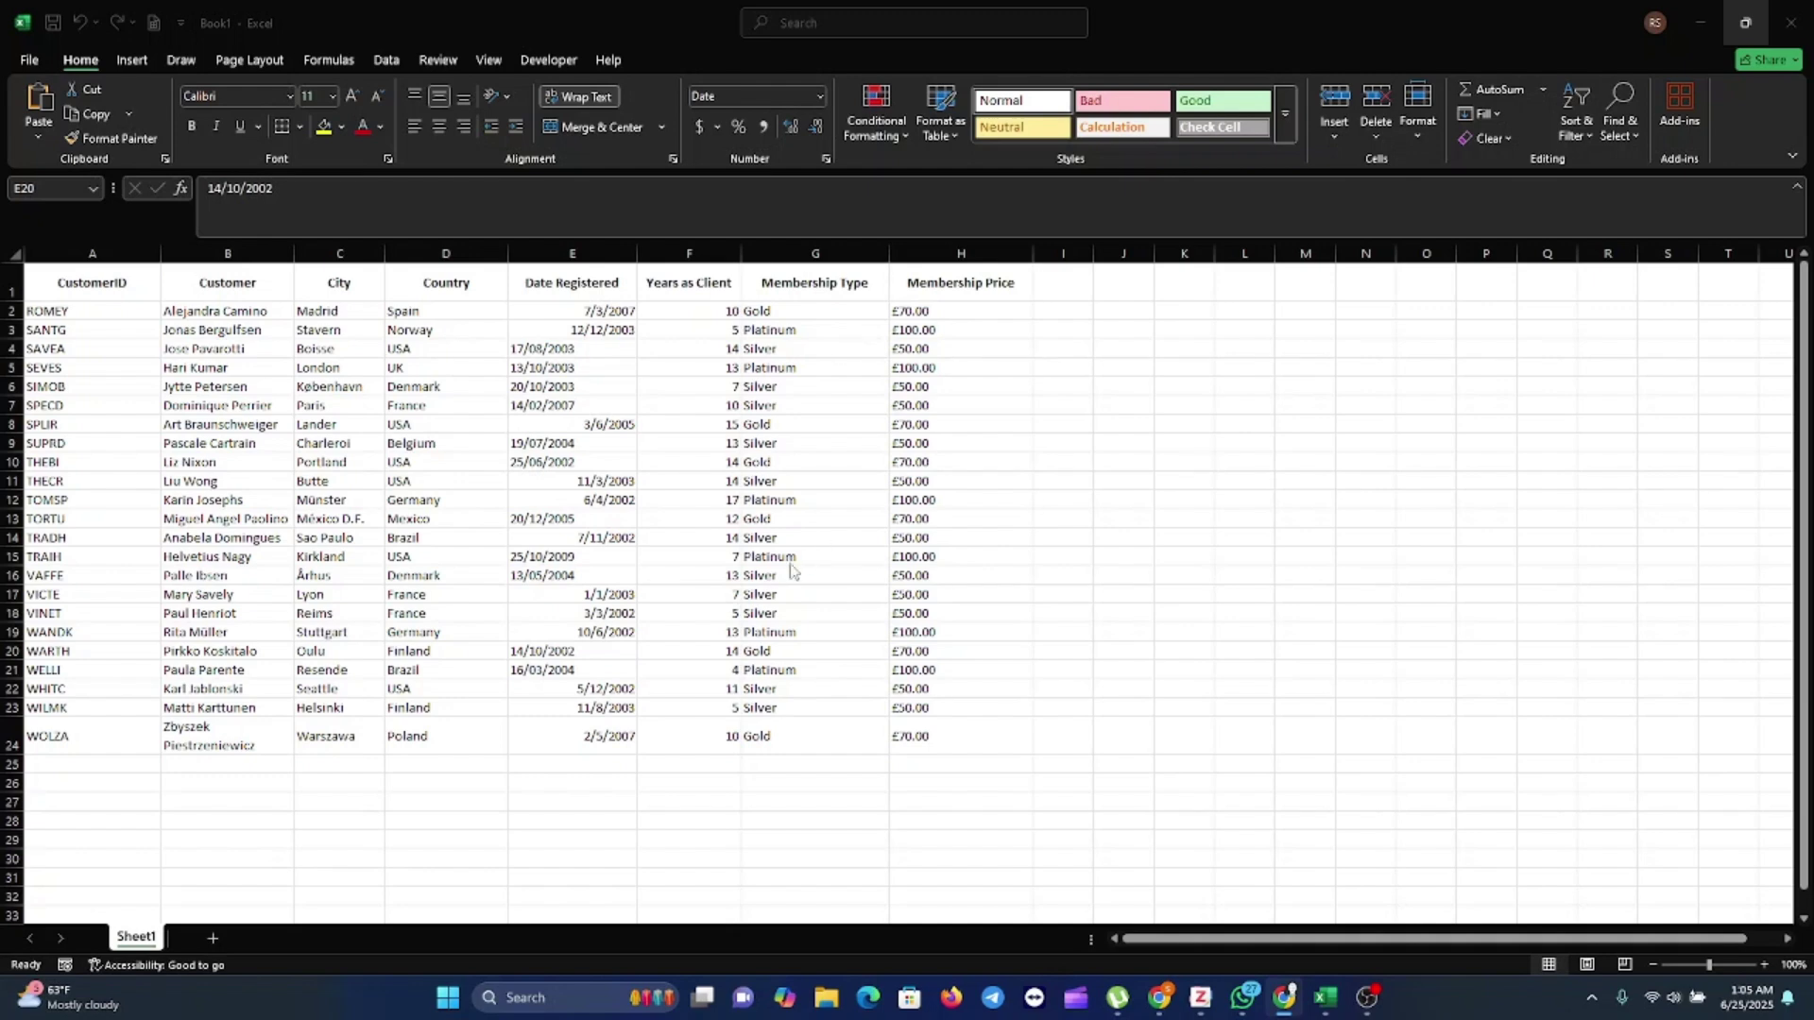
Set up a formula-based conditional formatting rule for the customer data in A2:H24, using =$G2="Platinum"
{"action": "left_click", "coordinate": [593, 674]}
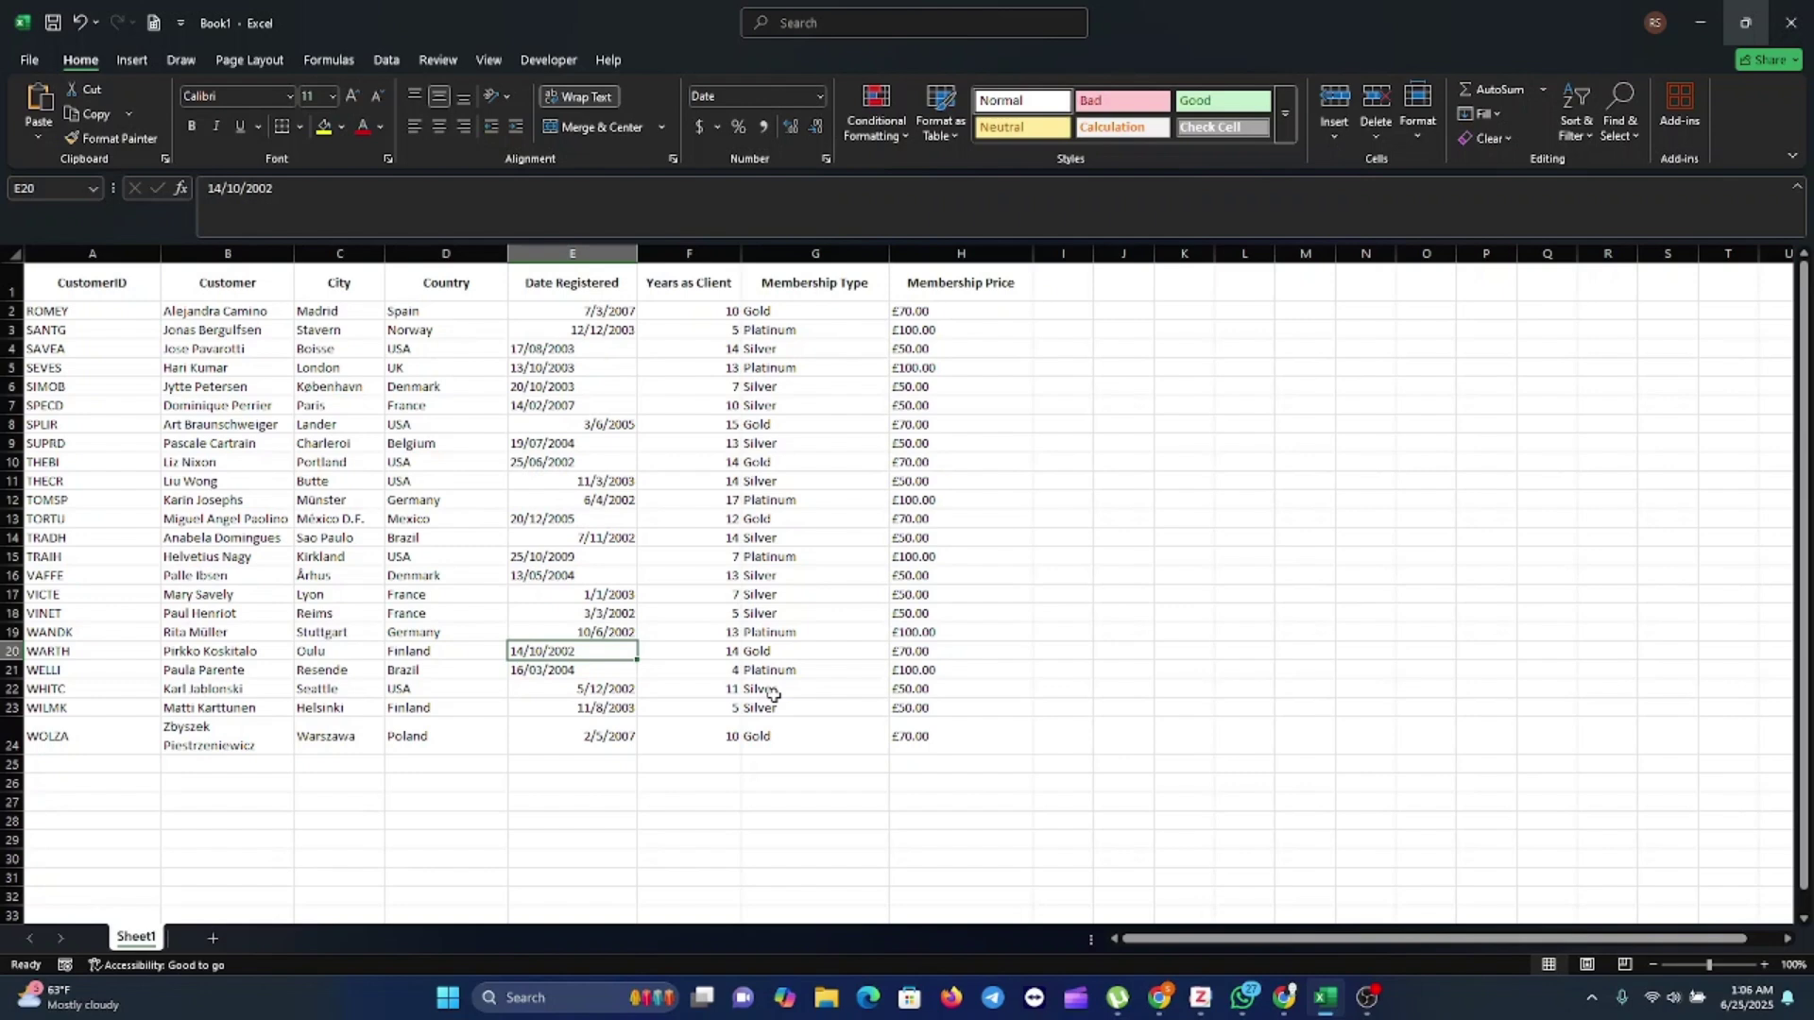
{"action": "left_click", "coordinate": [75, 315]}
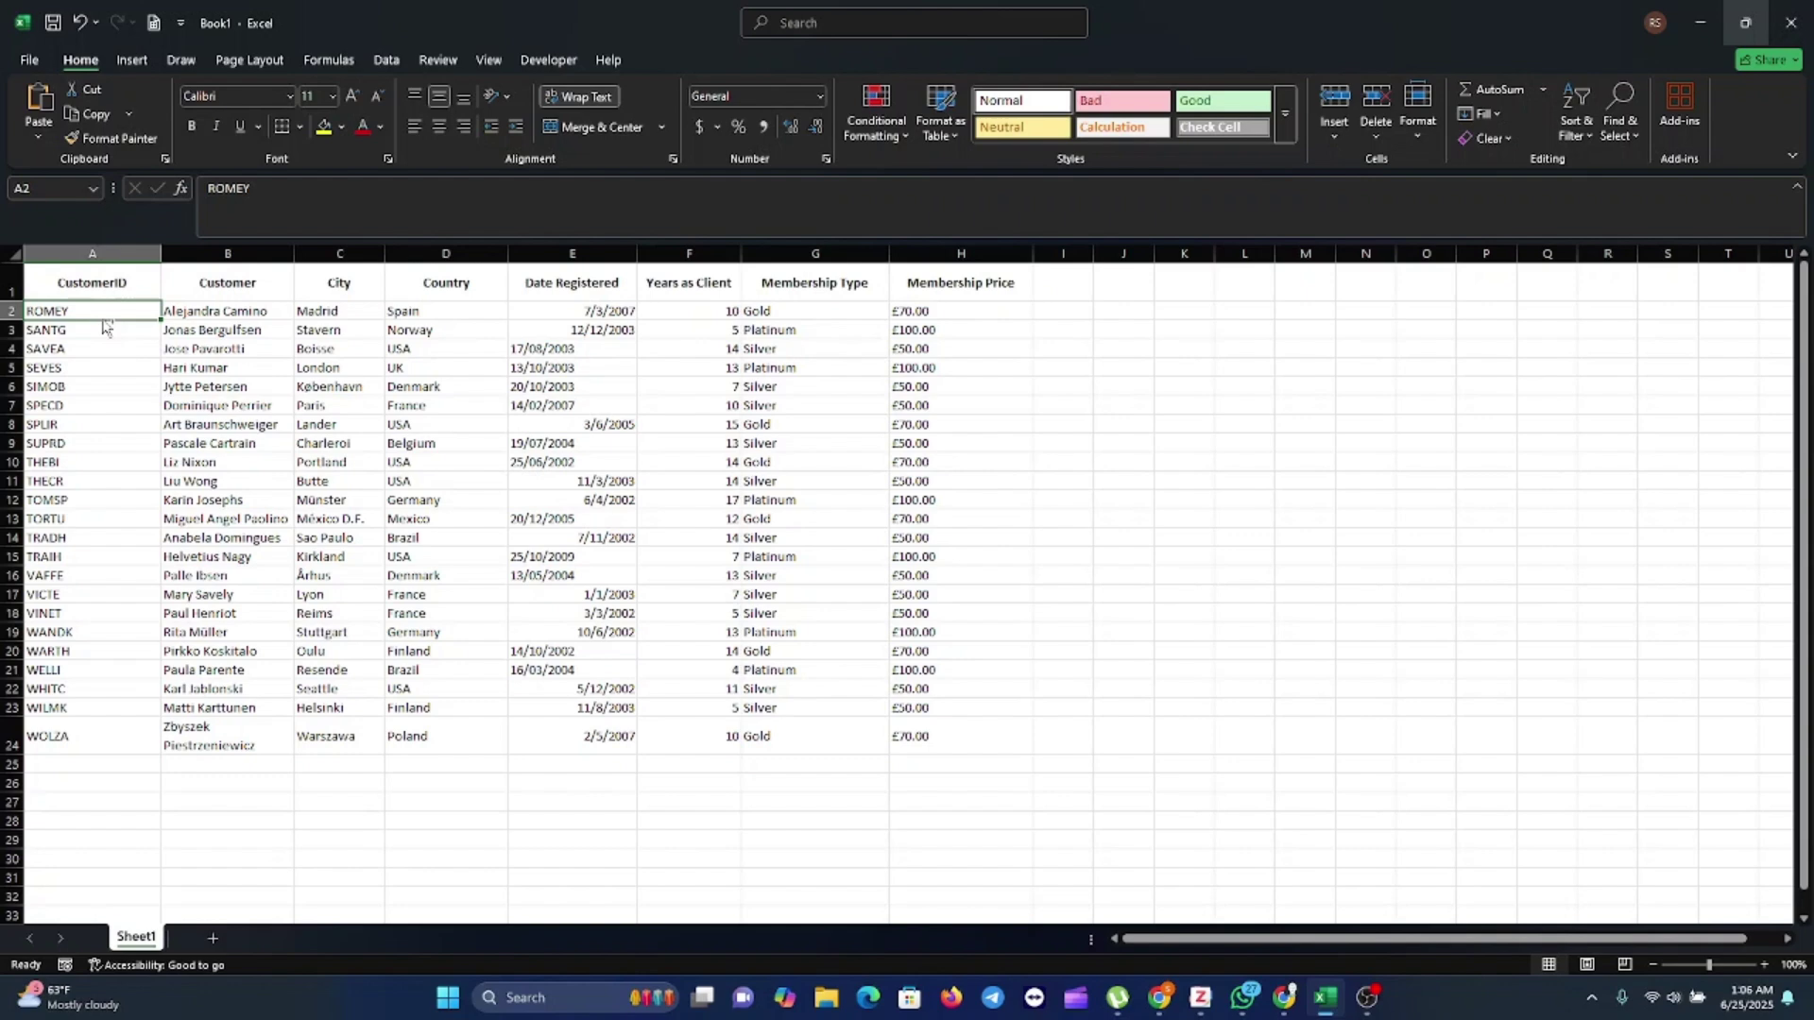
{"action": "key", "text": "ctrl+shift+Down"}
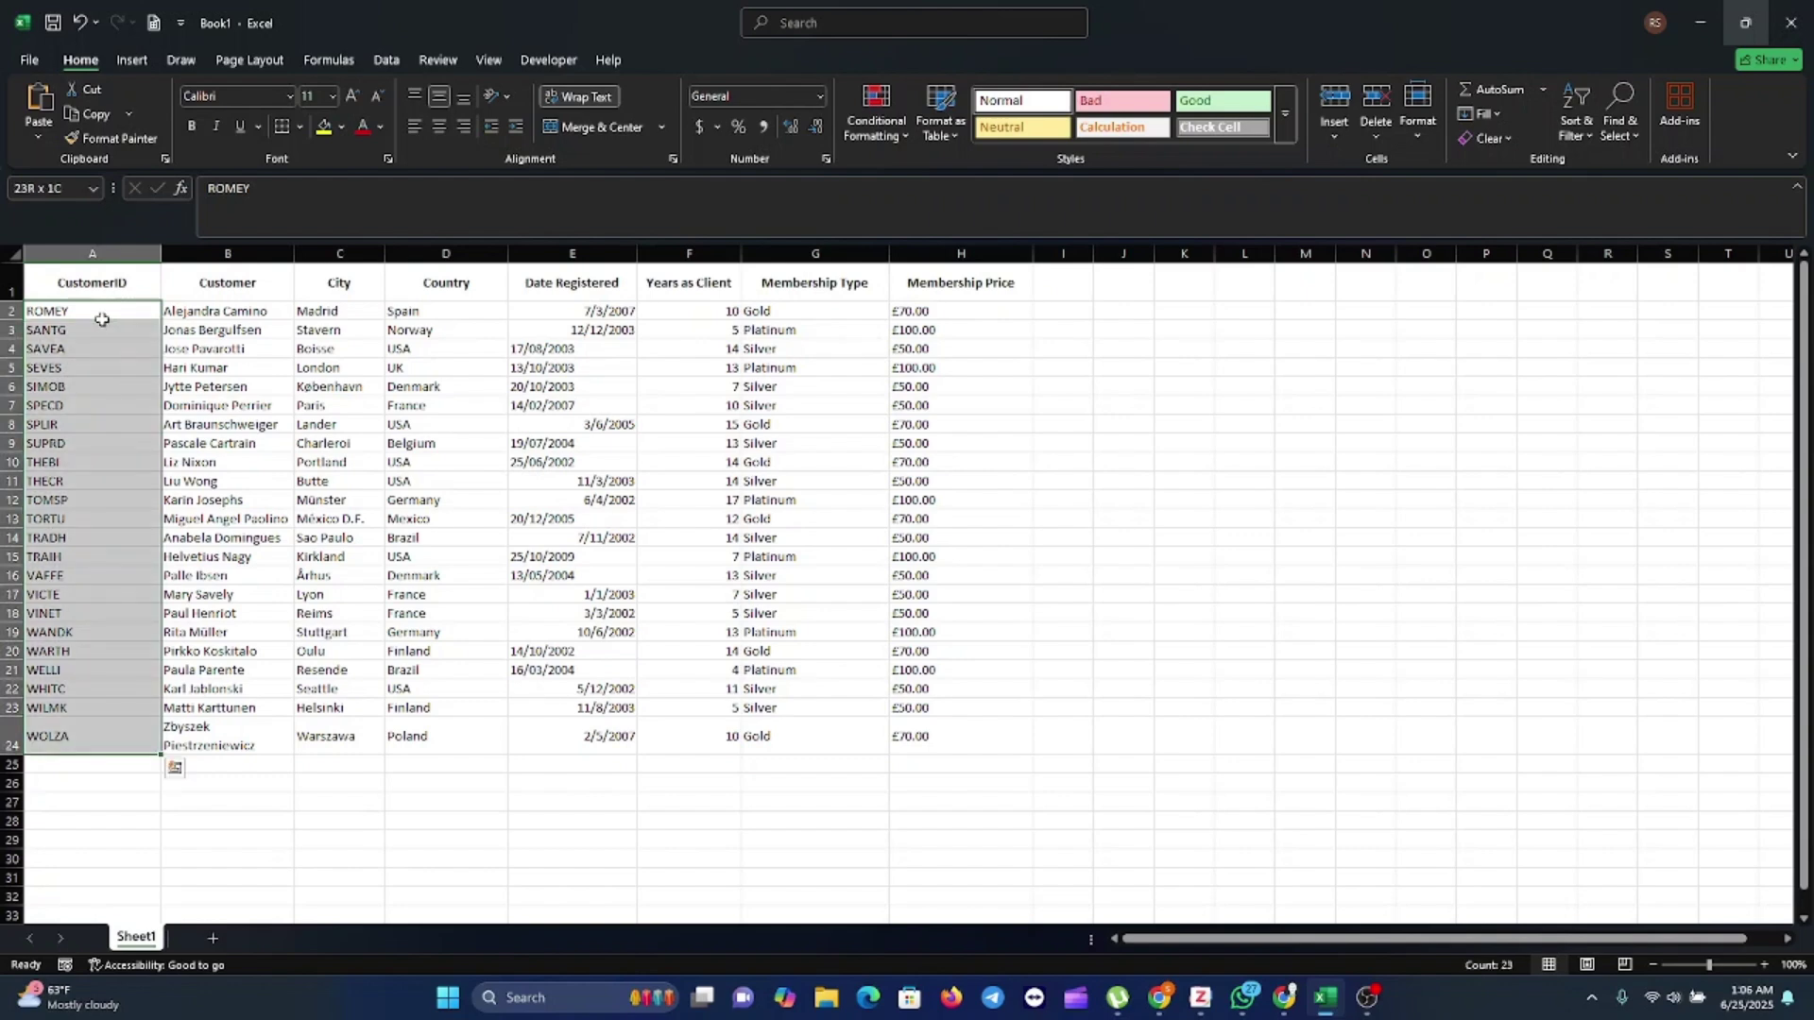
{"action": "key", "text": "ctrl+shift+Right"}
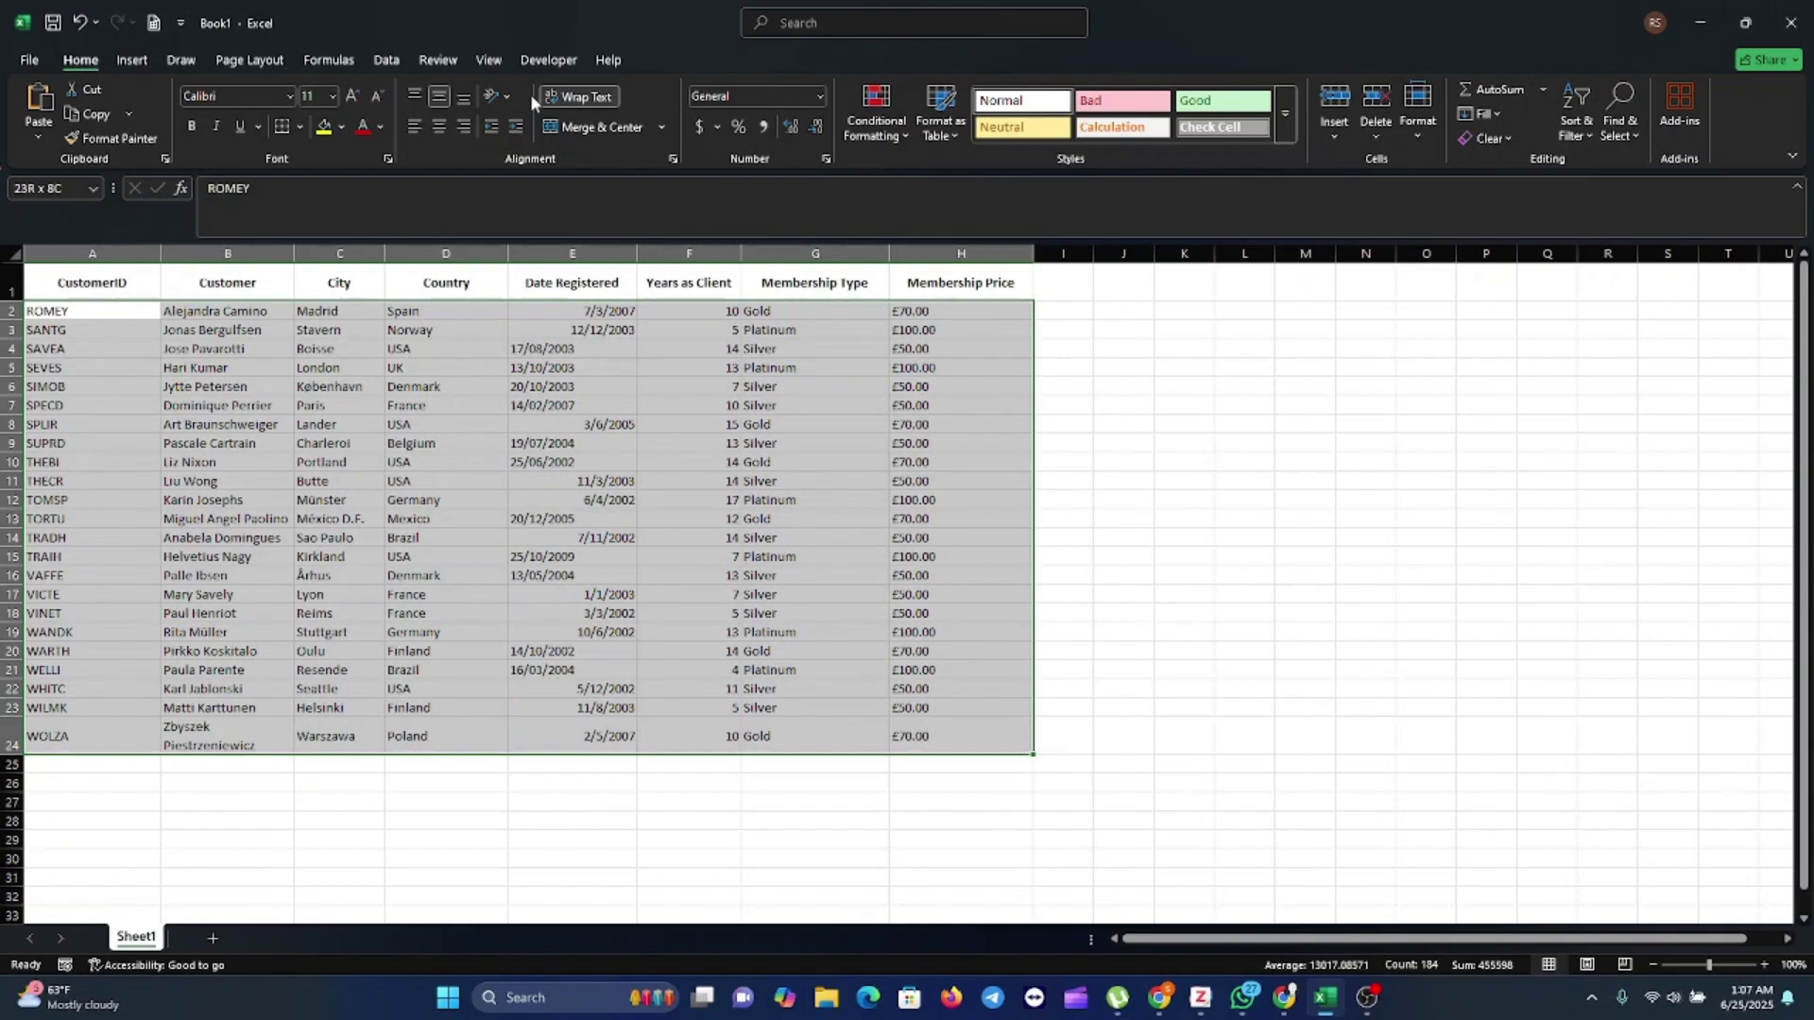
{"action": "left_click", "coordinate": [907, 138]}
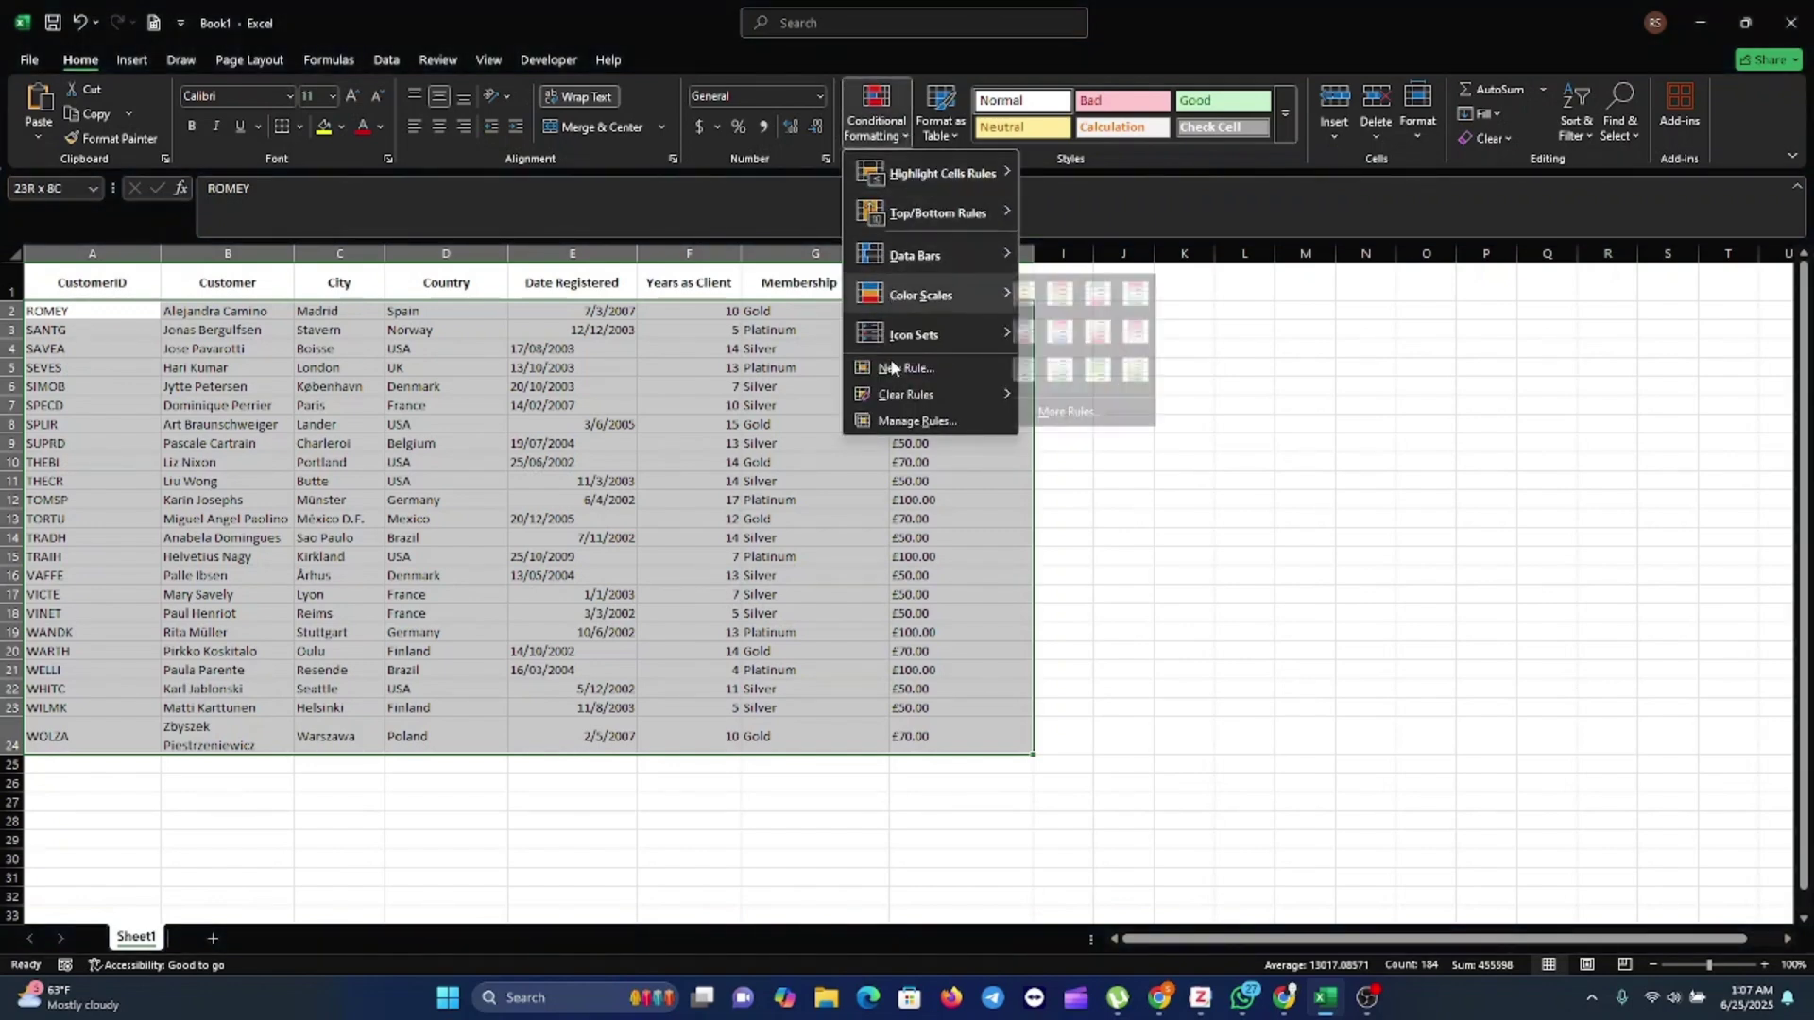
{"action": "mouse_move", "coordinate": [1011, 168]}
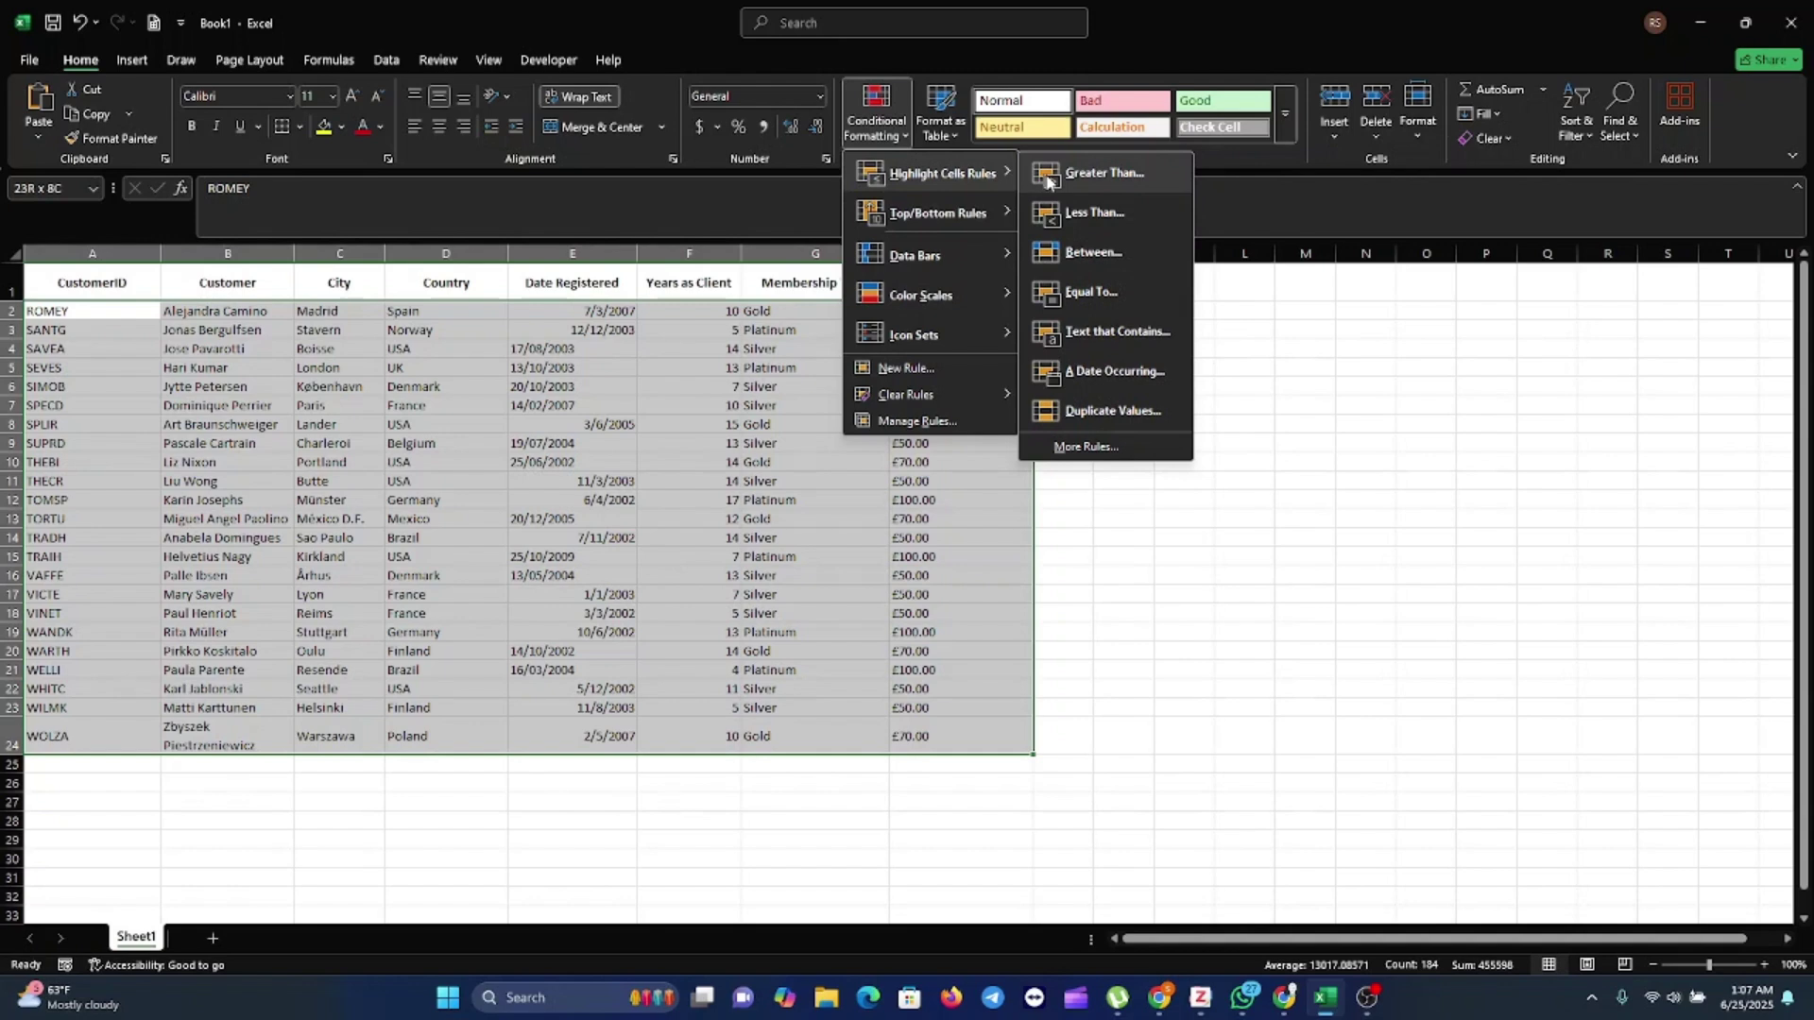
{"action": "left_click", "coordinate": [909, 369]}
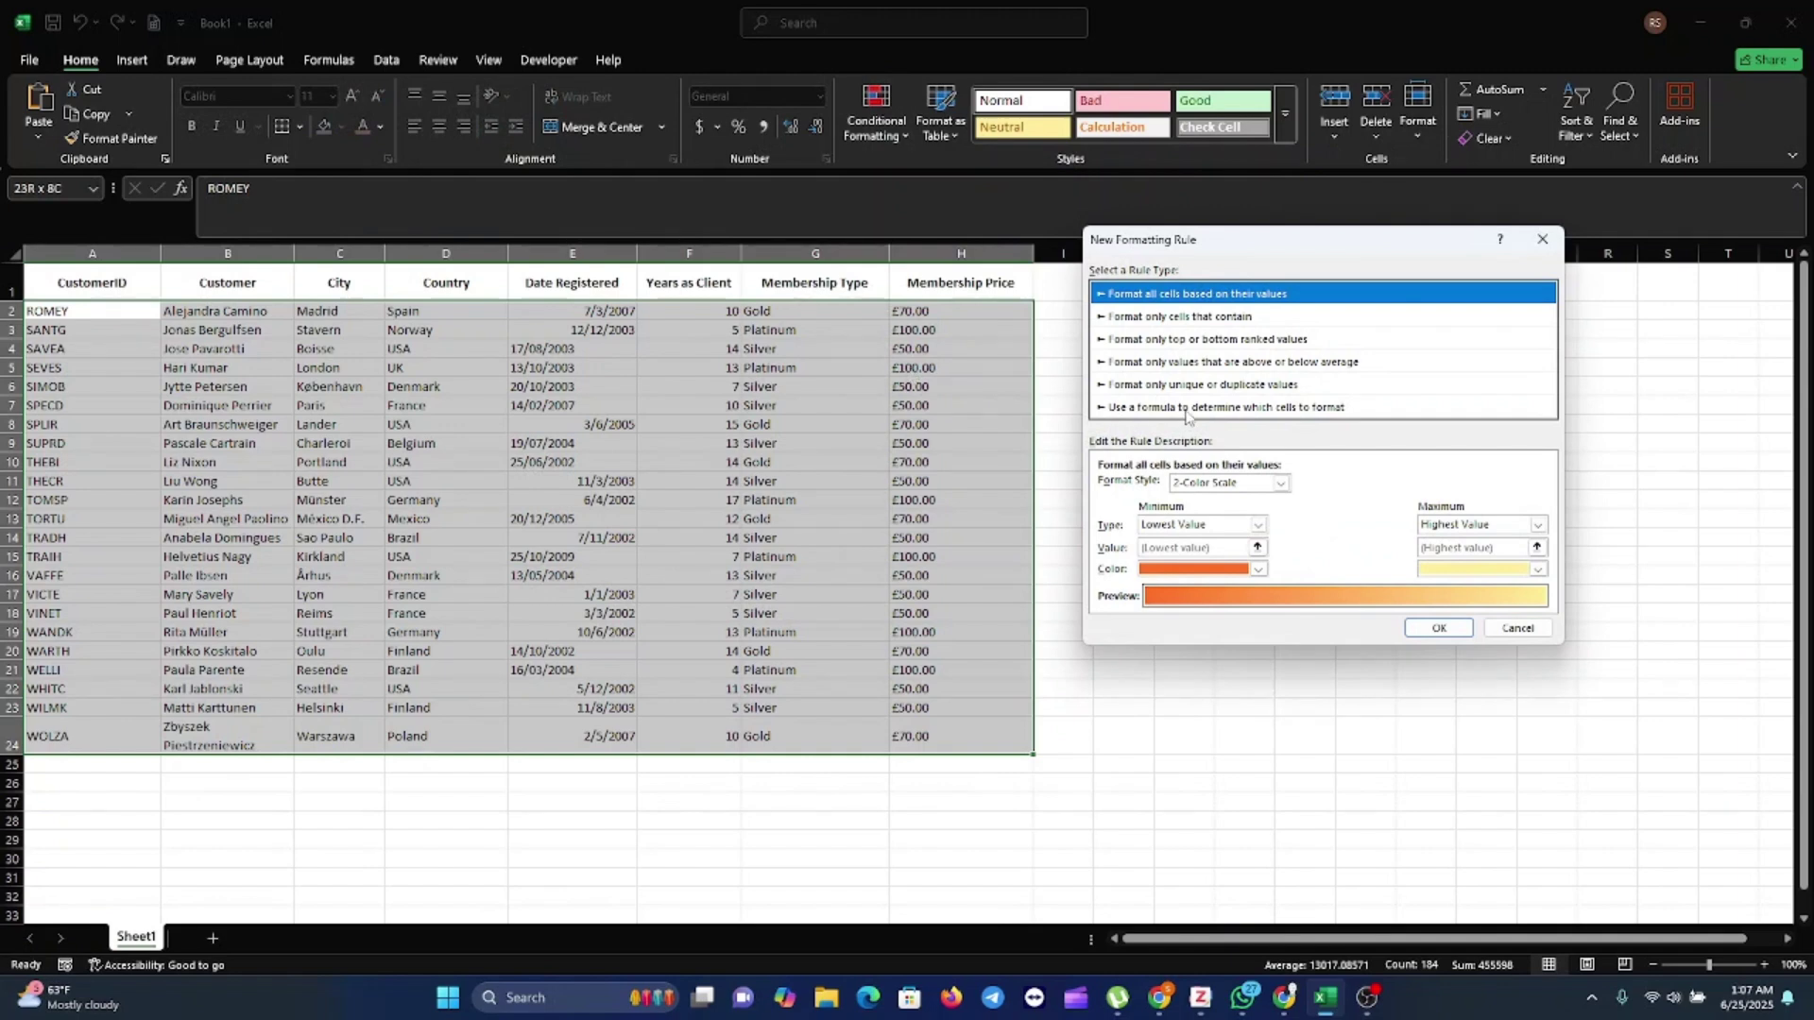
{"action": "left_click", "coordinate": [1187, 409]}
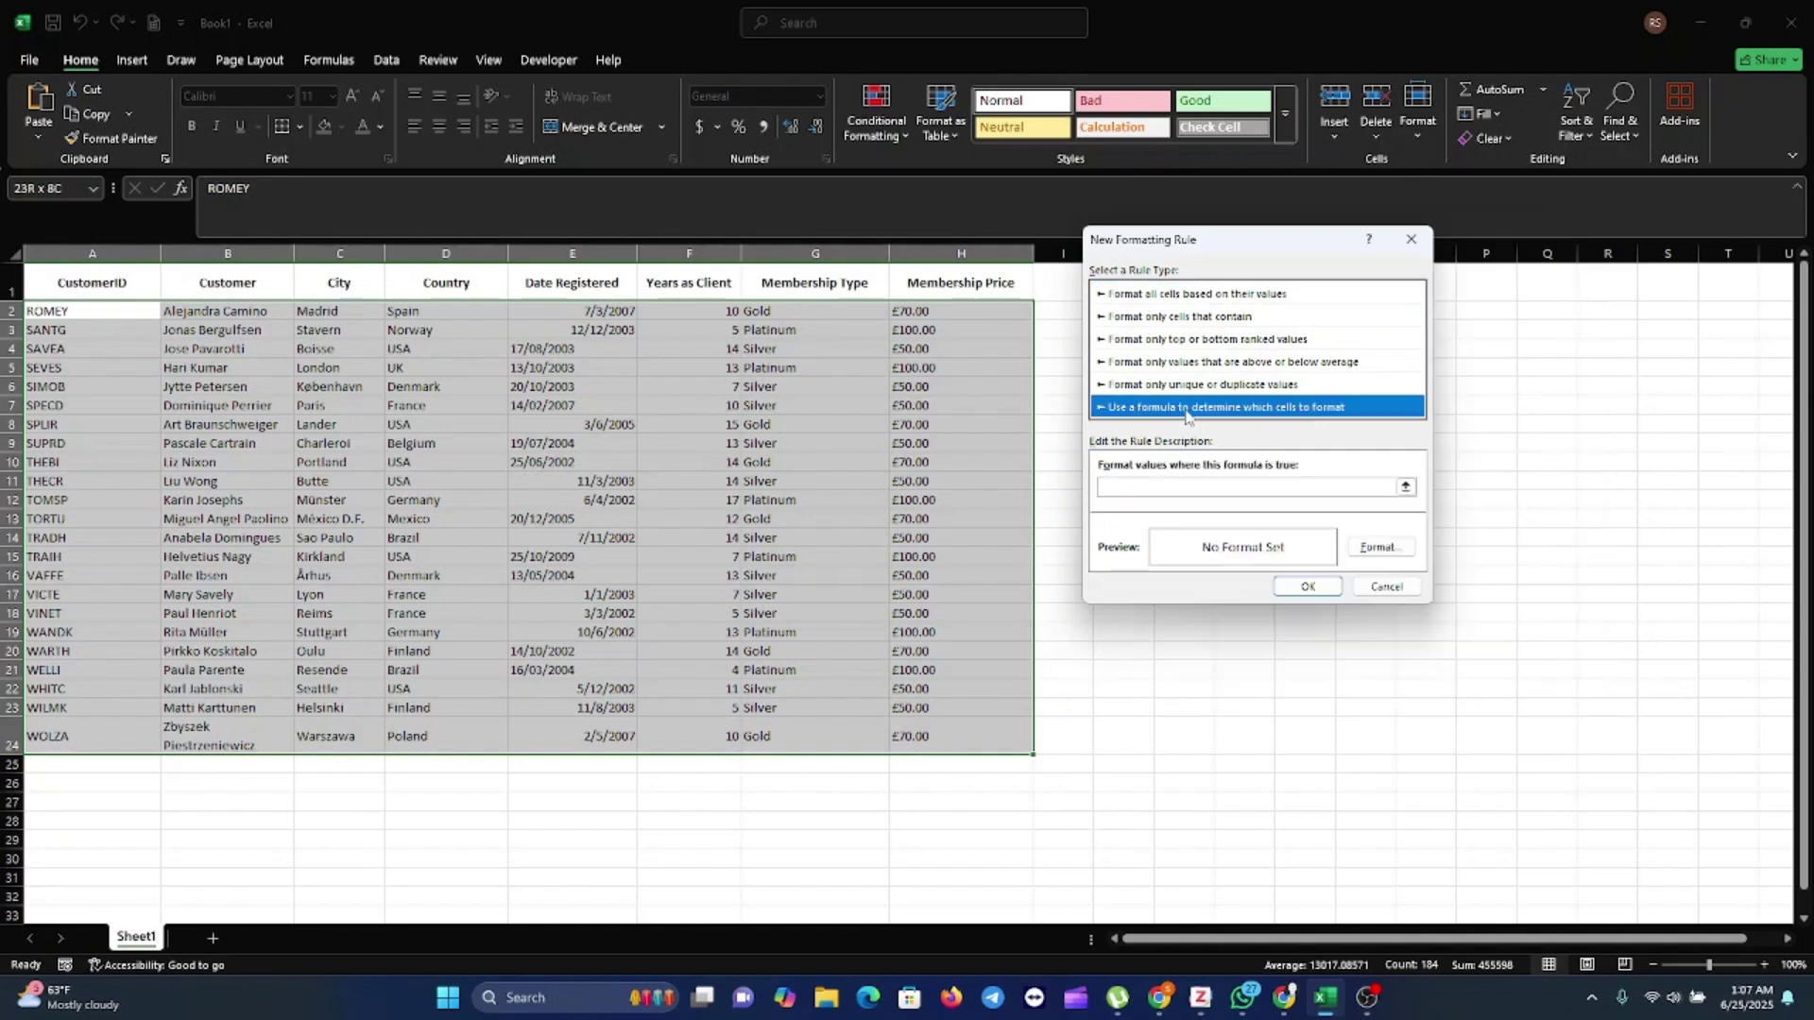
{"action": "left_click", "coordinate": [1127, 483]}
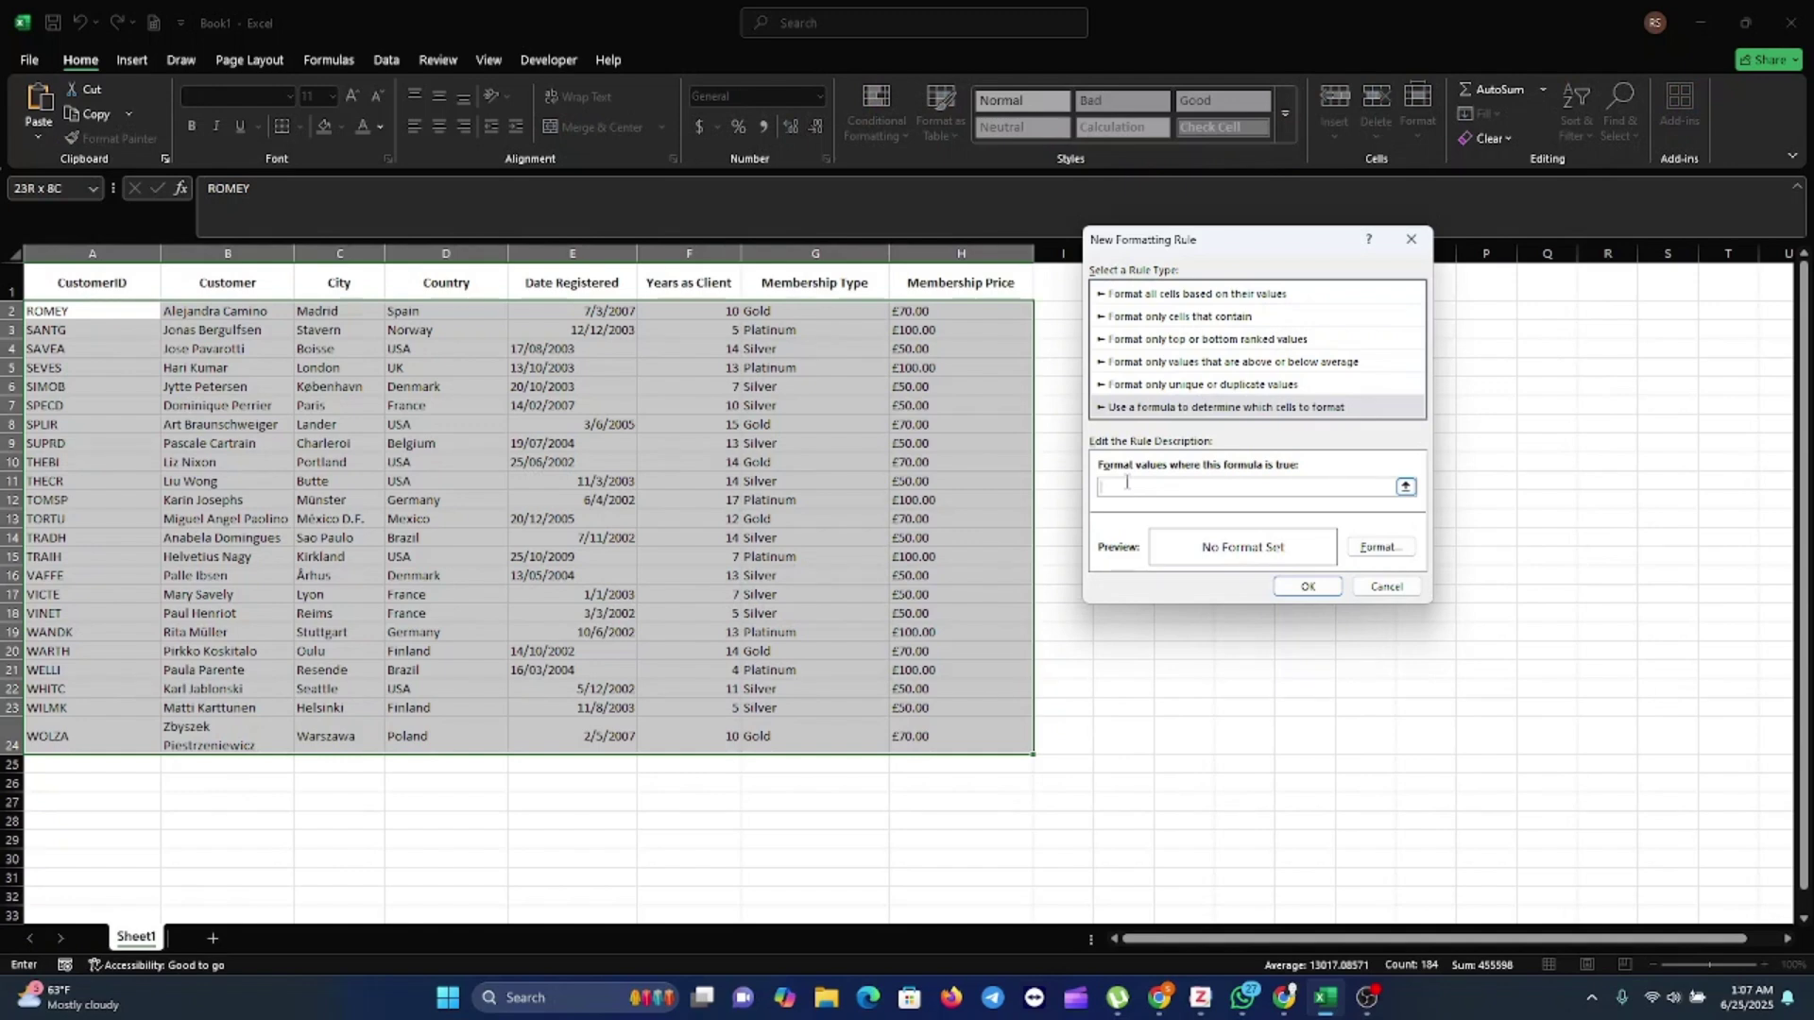
{"action": "type", "text": "=$"}
{"action": "type", "text": "G2="}
{"action": "type", "text": "Platinum\""}
Give the Platinum rule a light green fill and apply it to the selected rows
{"action": "left_click", "coordinate": [1379, 548]}
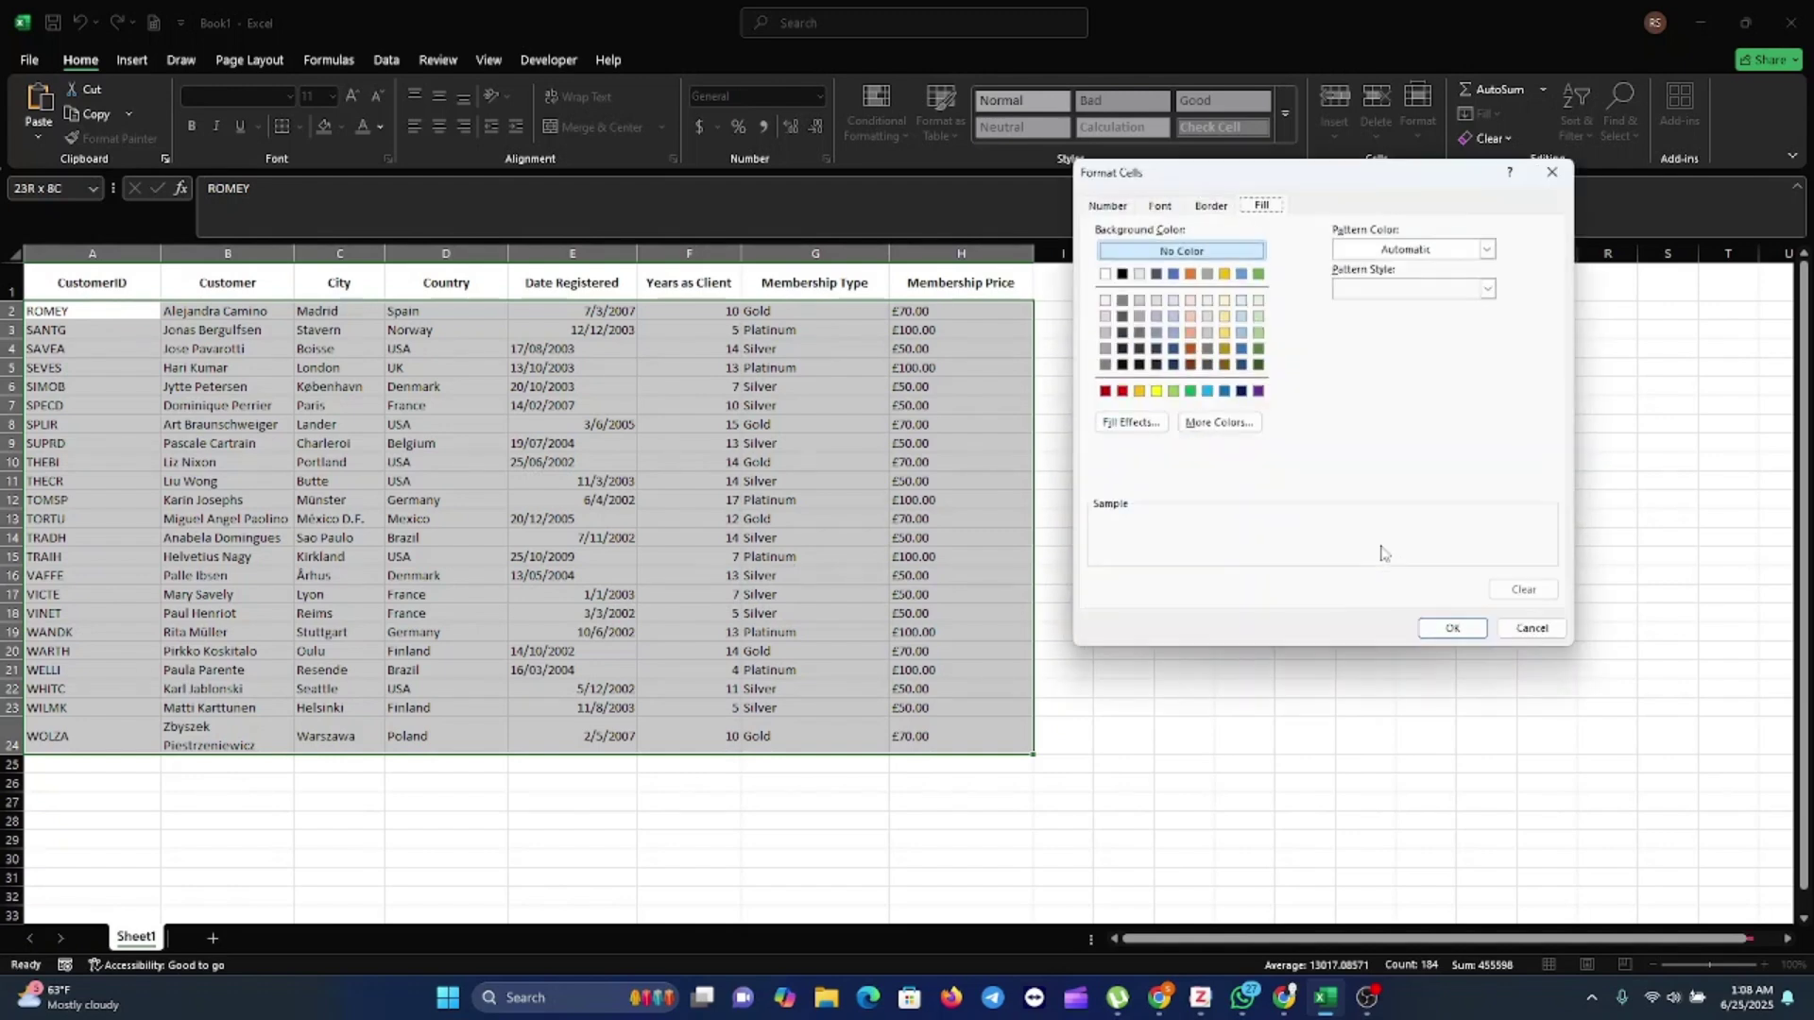
{"action": "left_click", "coordinate": [1174, 392]}
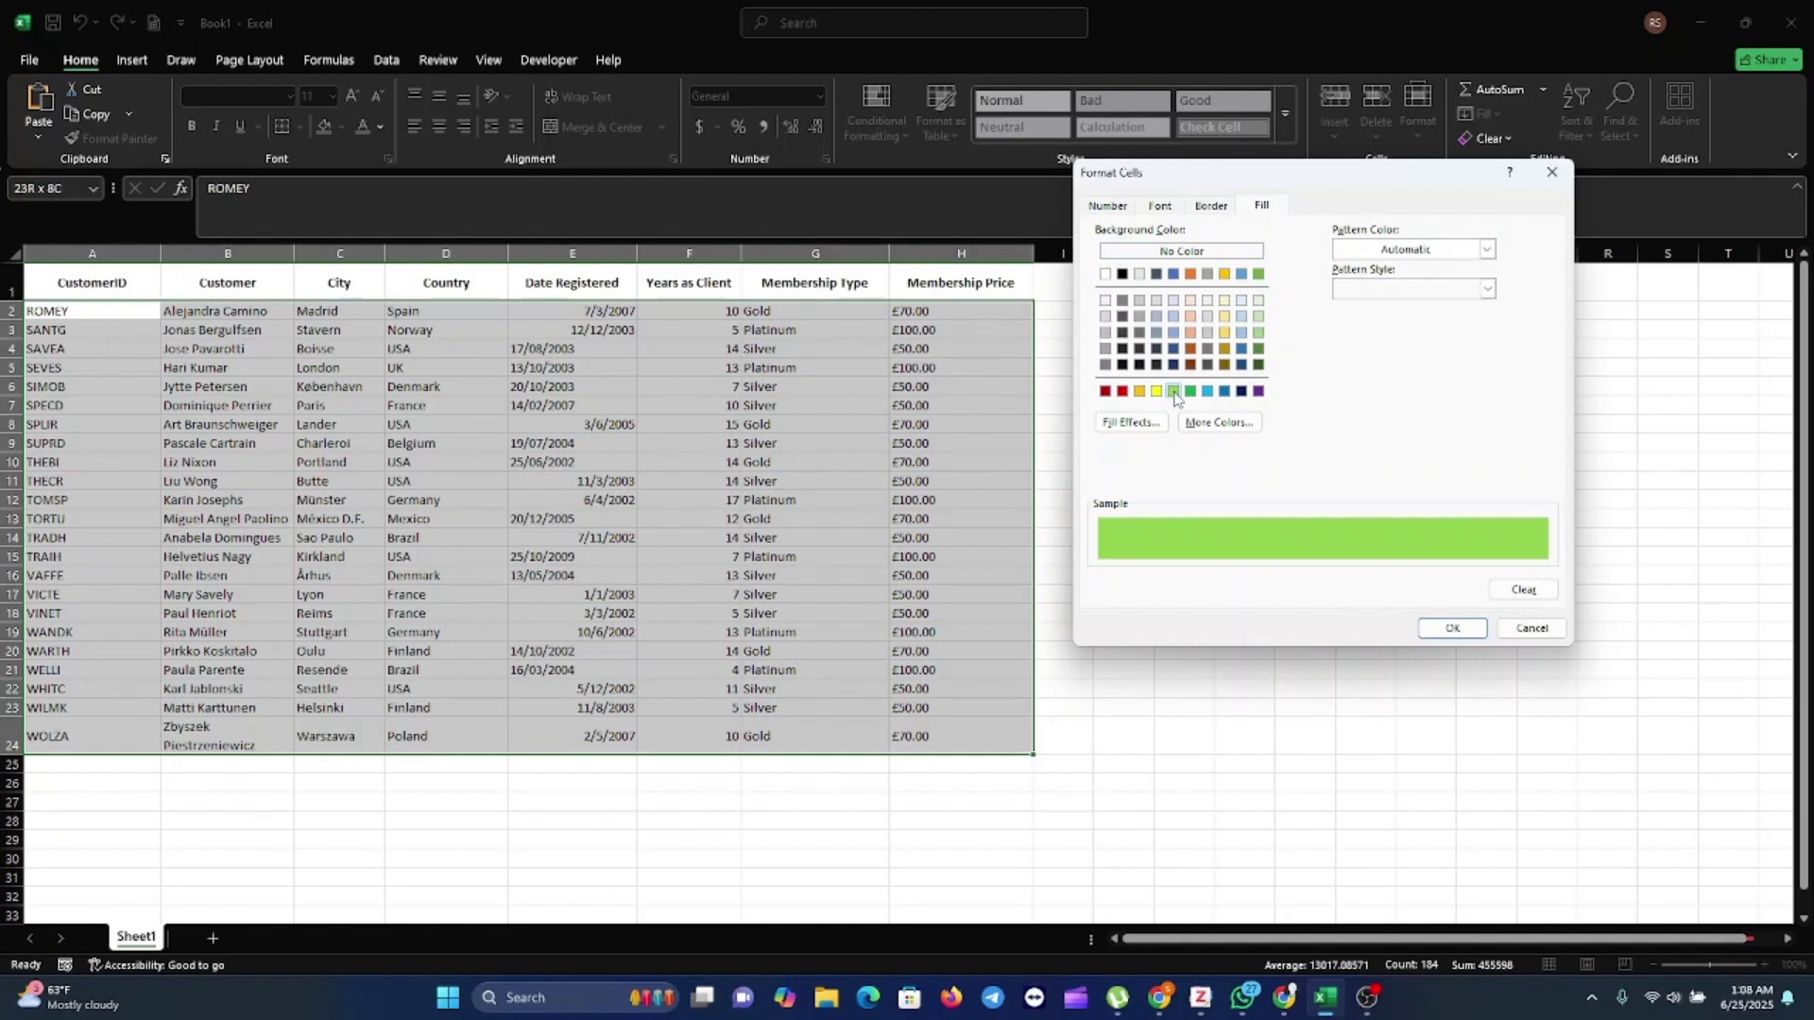
{"action": "left_click", "coordinate": [1450, 630]}
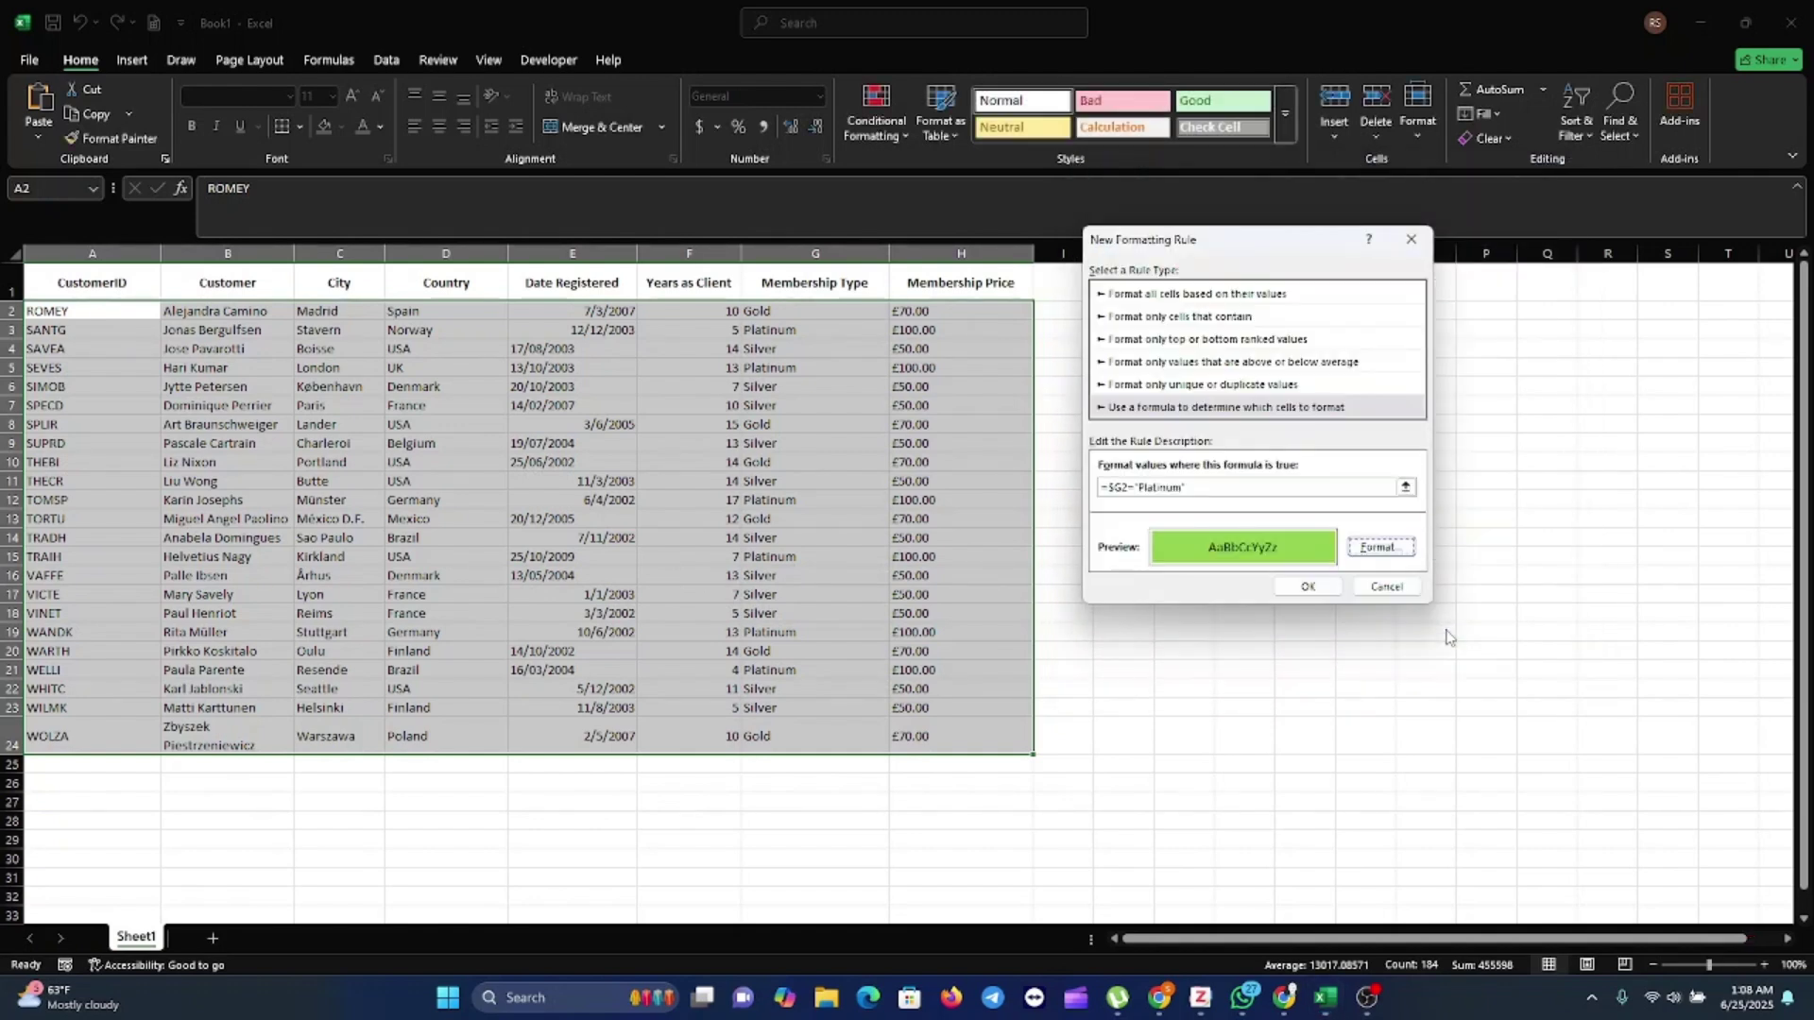
{"action": "left_click", "coordinate": [1317, 590]}
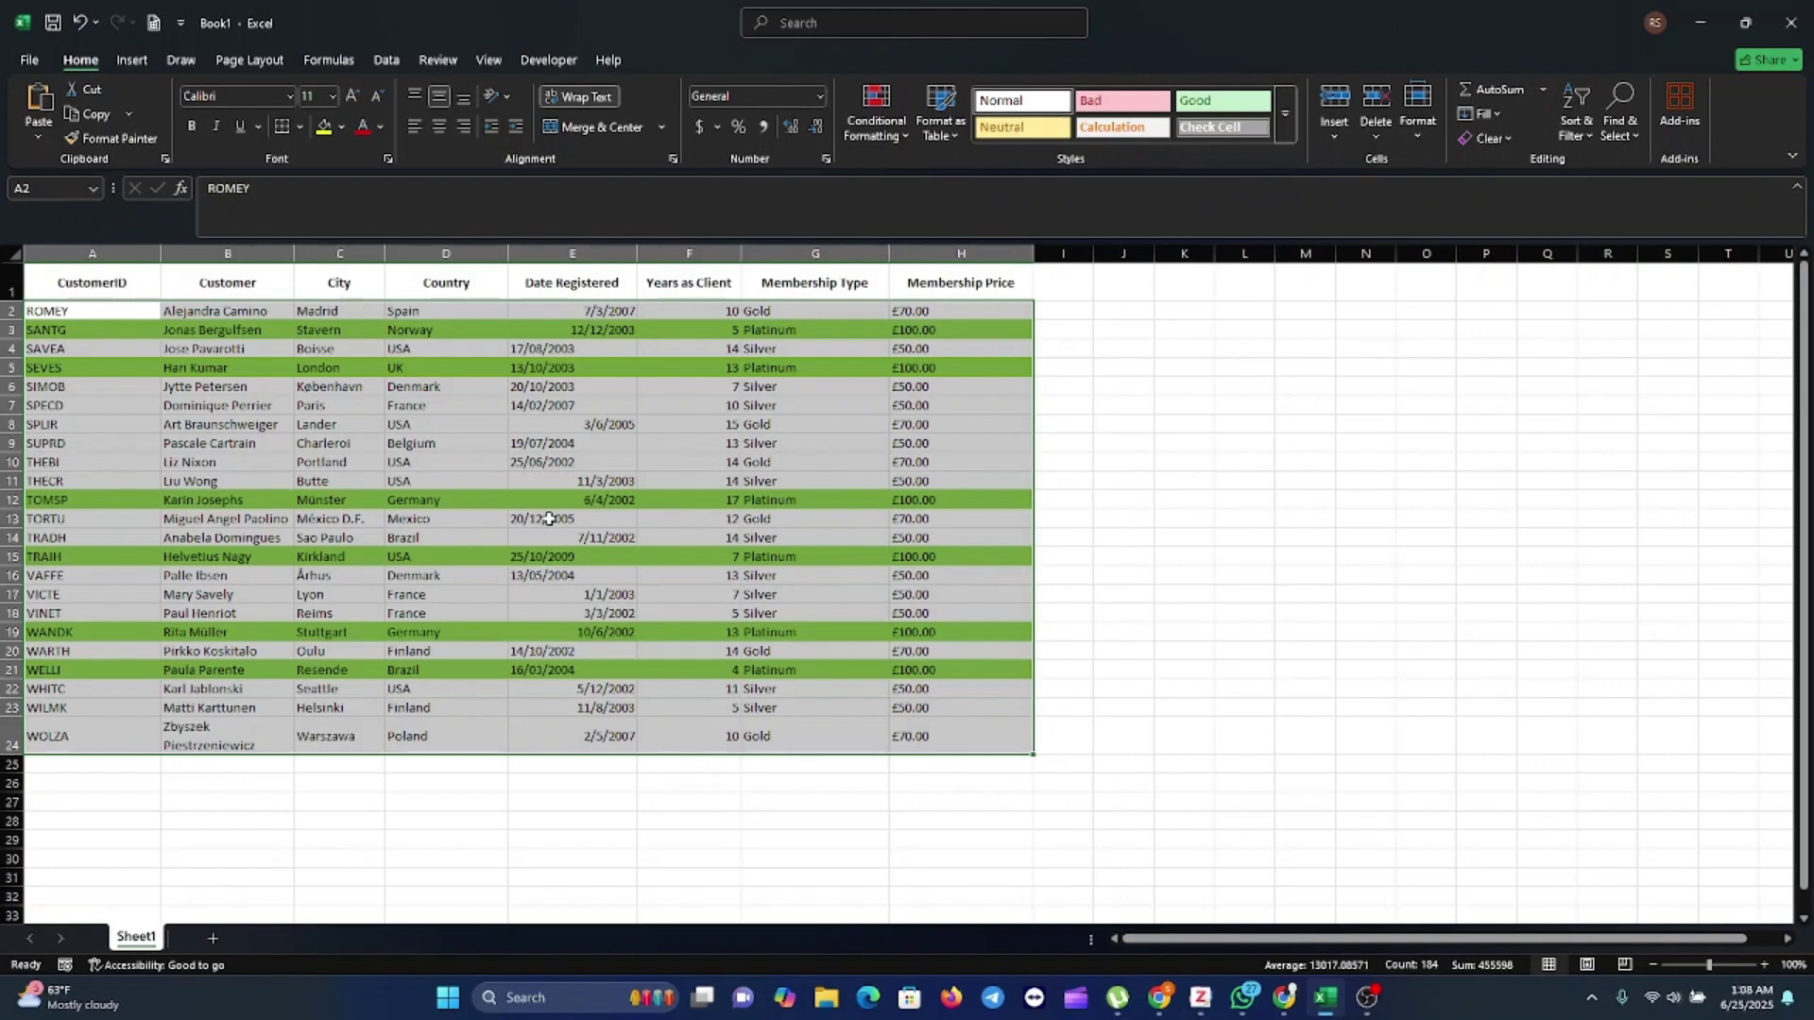
{"action": "scroll", "coordinate": [548, 519], "scroll_direction": "up", "scroll_amount": 5, "text": "ctrl"}
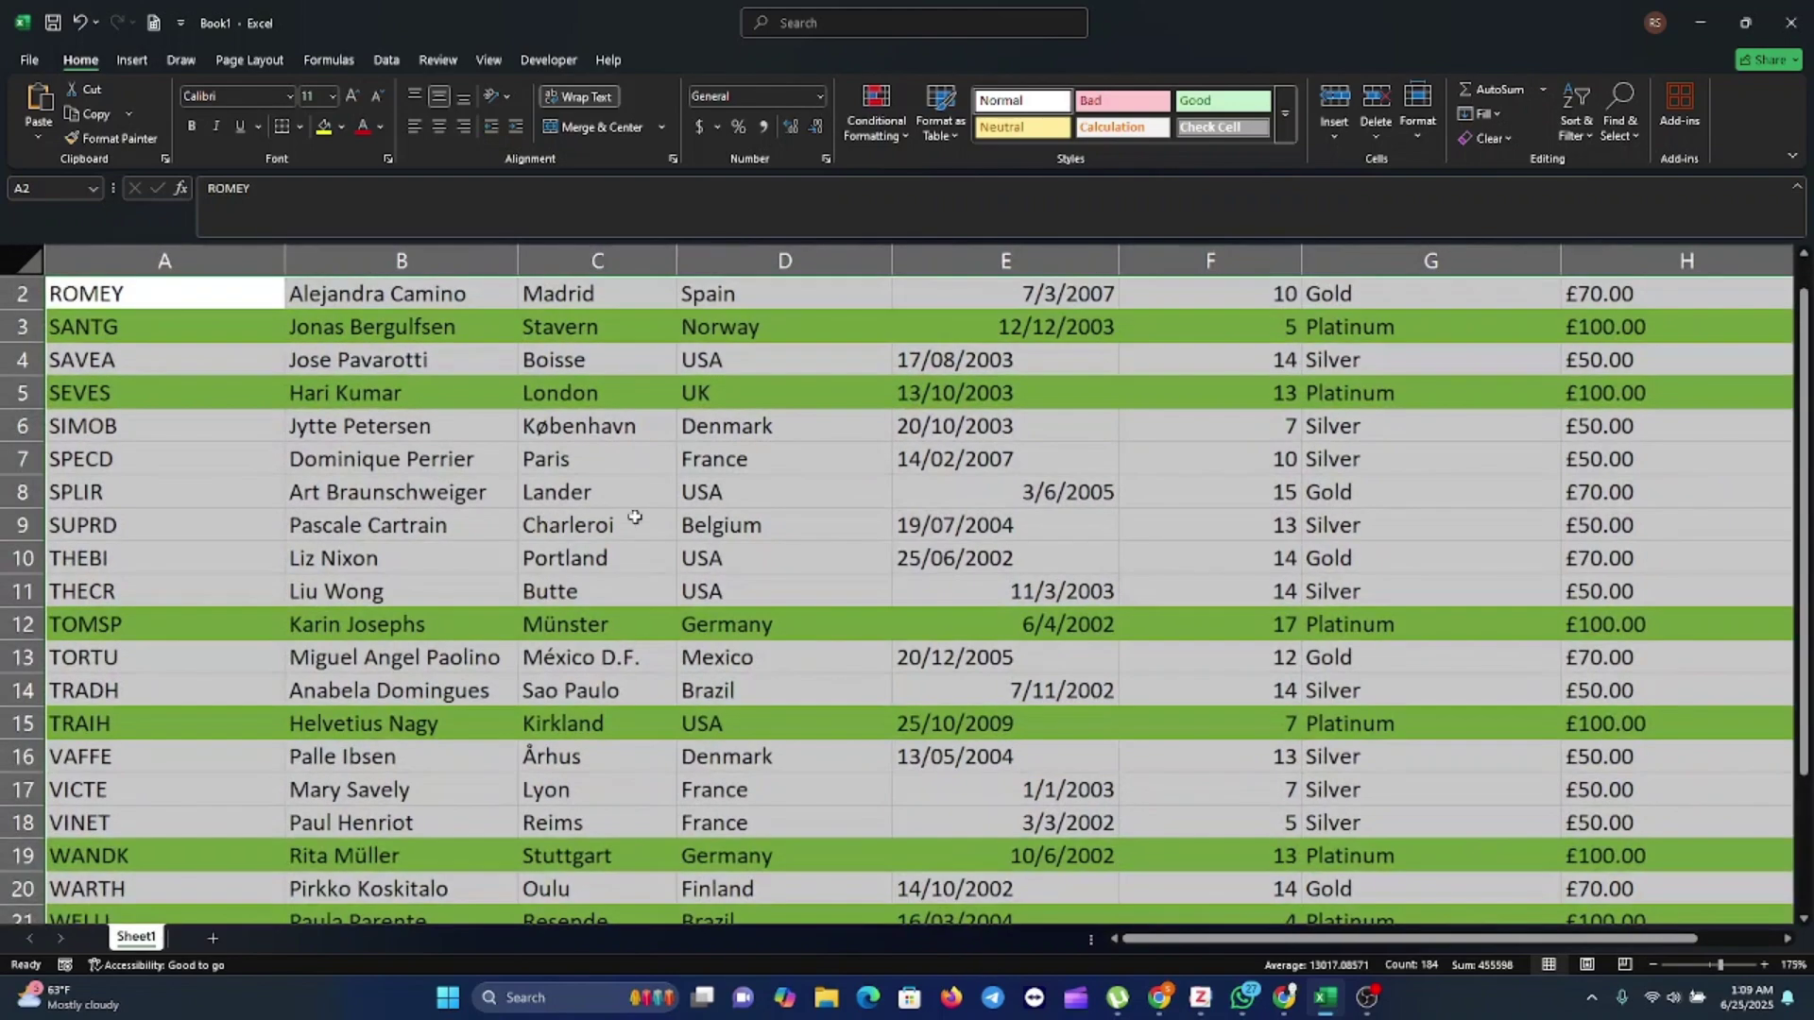
{"action": "scroll", "coordinate": [784, 553], "scroll_direction": "up", "scroll_amount": 1}
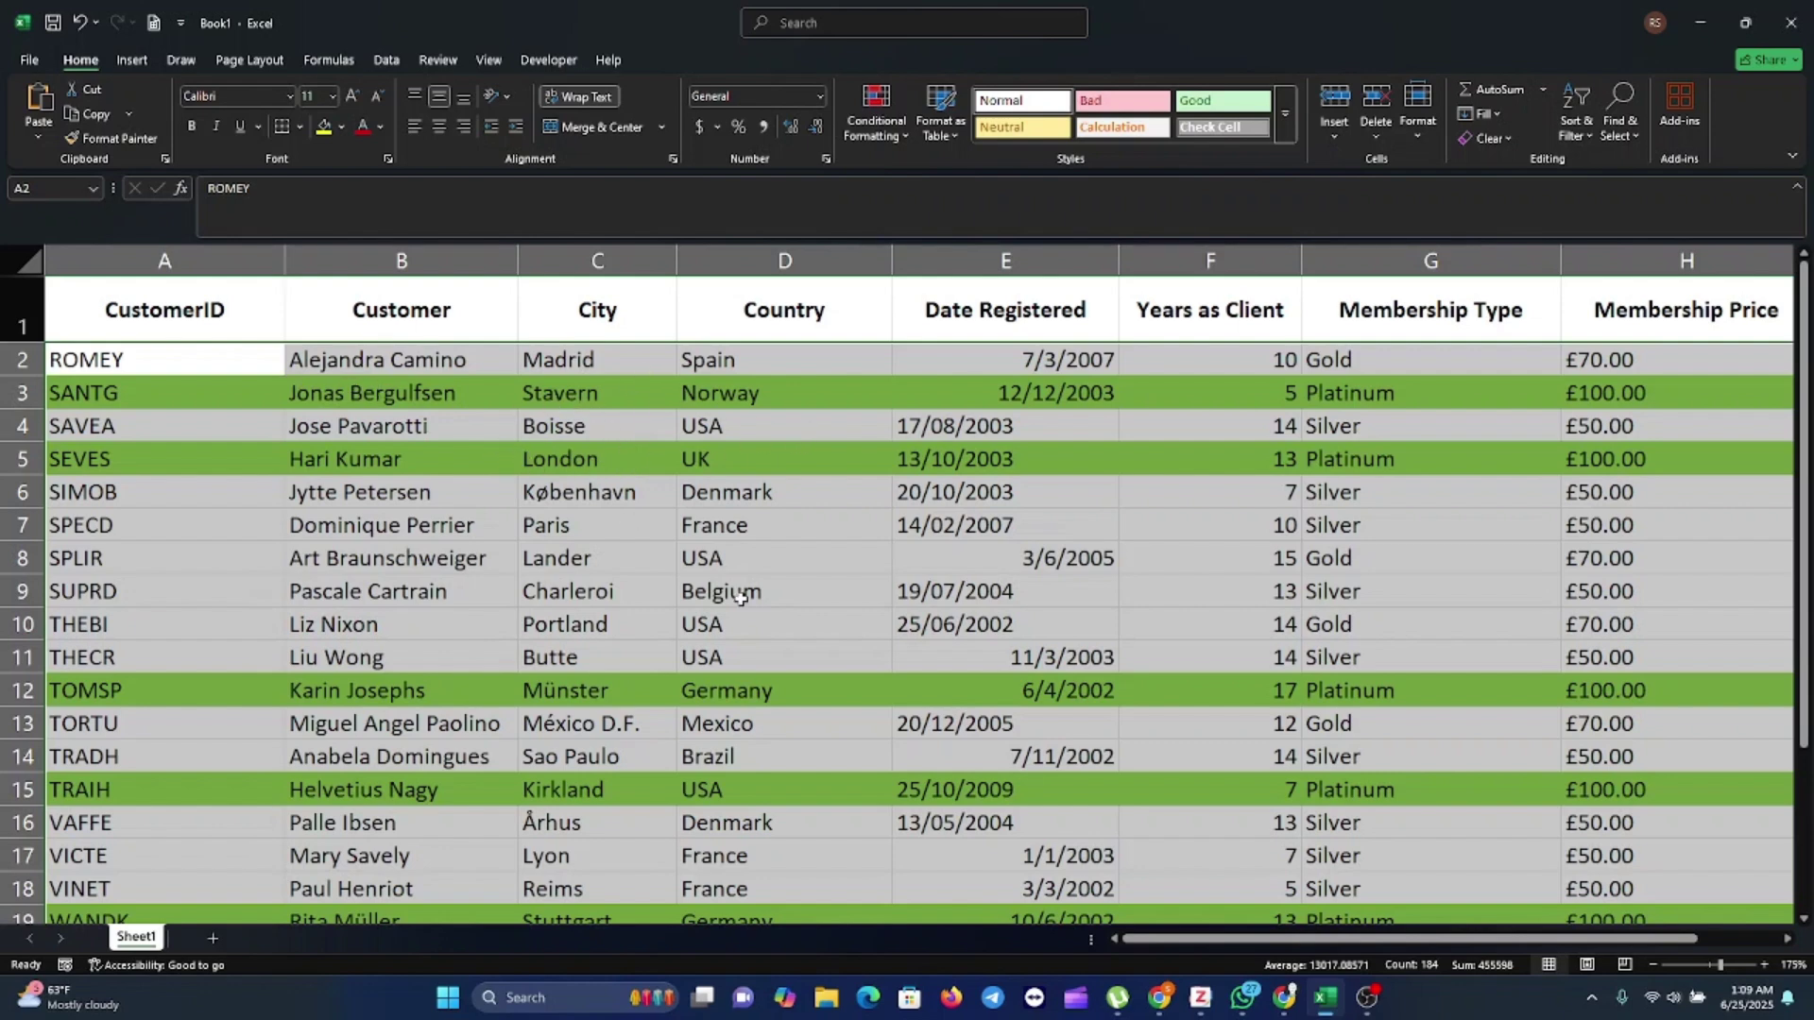
{"action": "left_click", "coordinate": [1706, 964]}
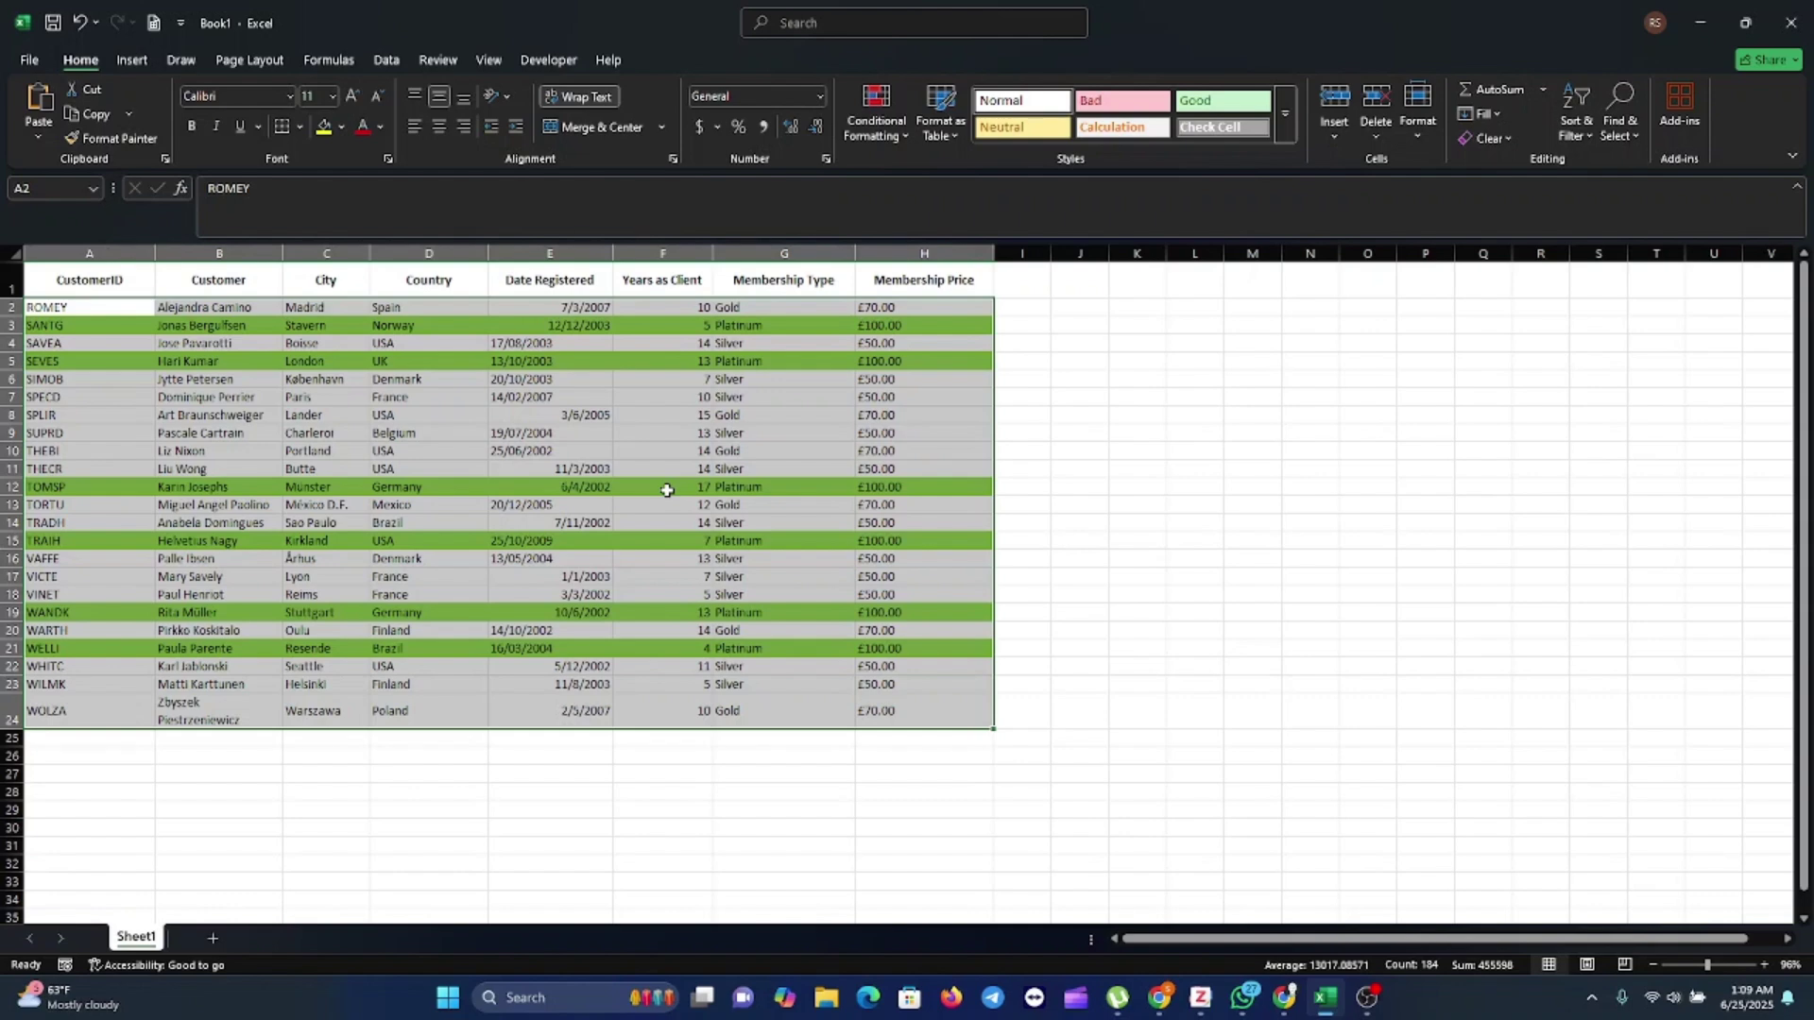
Edit the existing Platinum conditional formatting rule to use a blue fill, and apply the change
{"action": "left_click", "coordinate": [905, 130]}
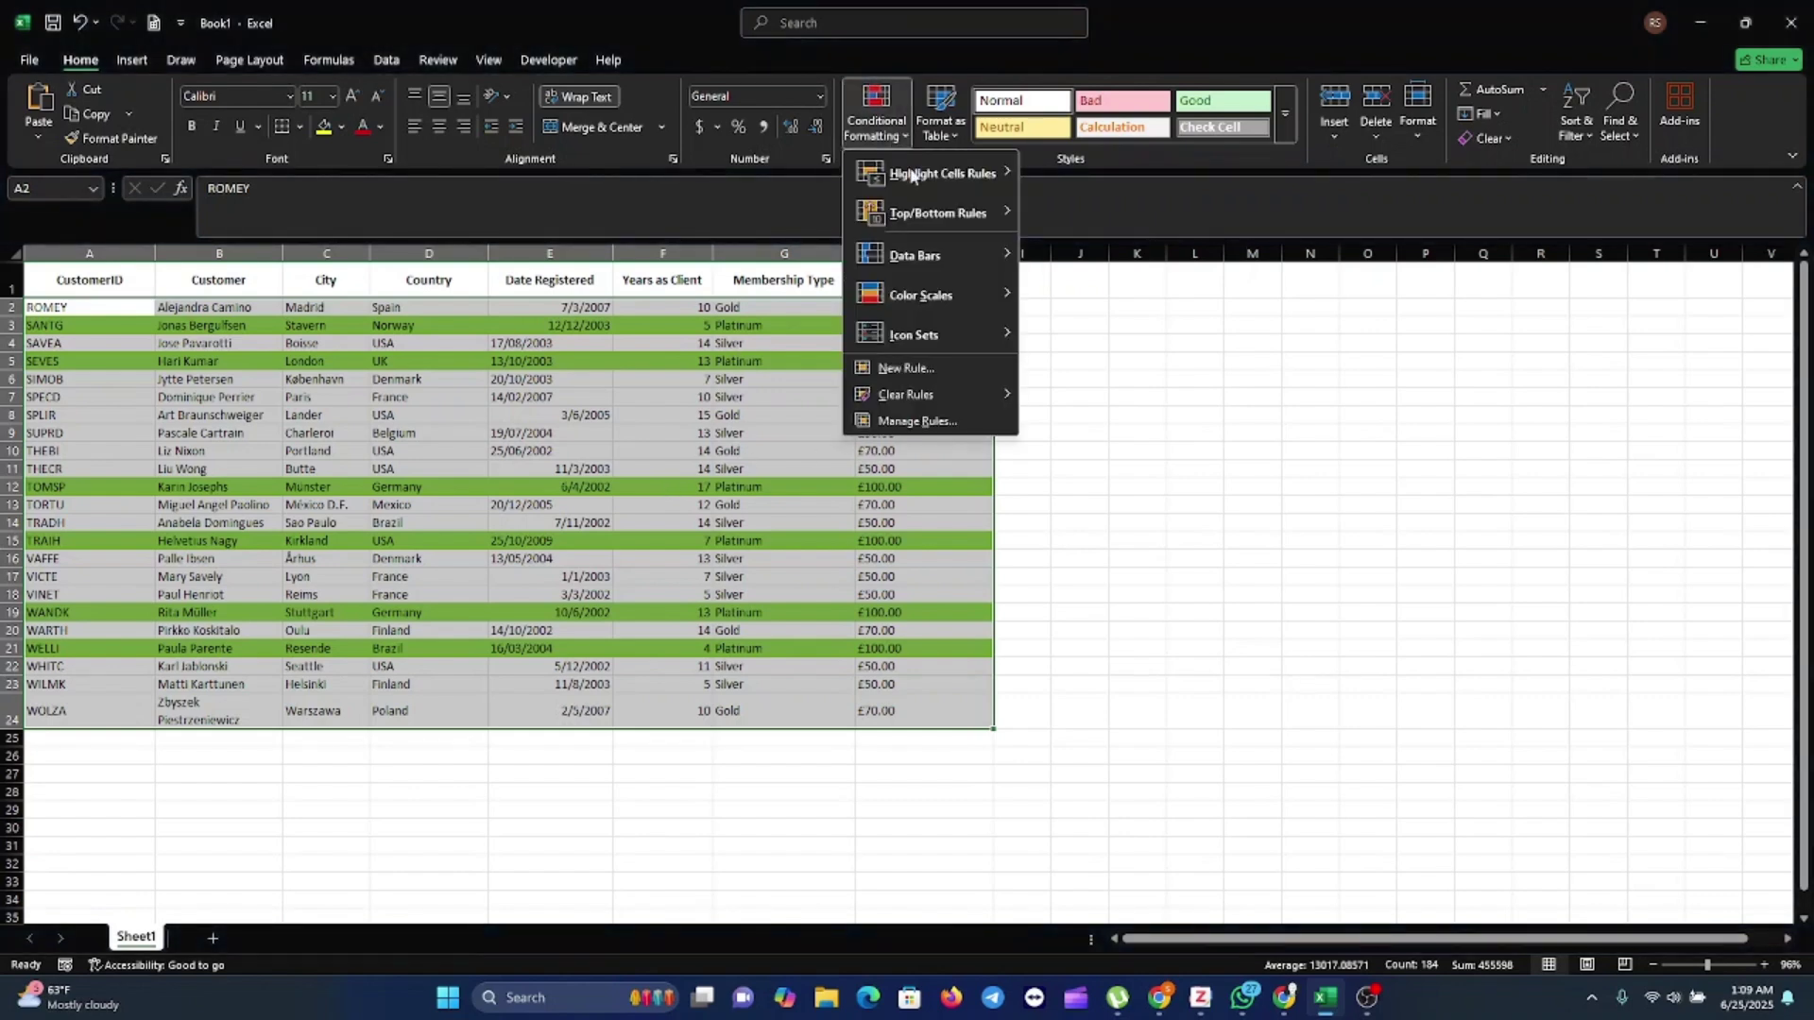
{"action": "left_click", "coordinate": [919, 422]}
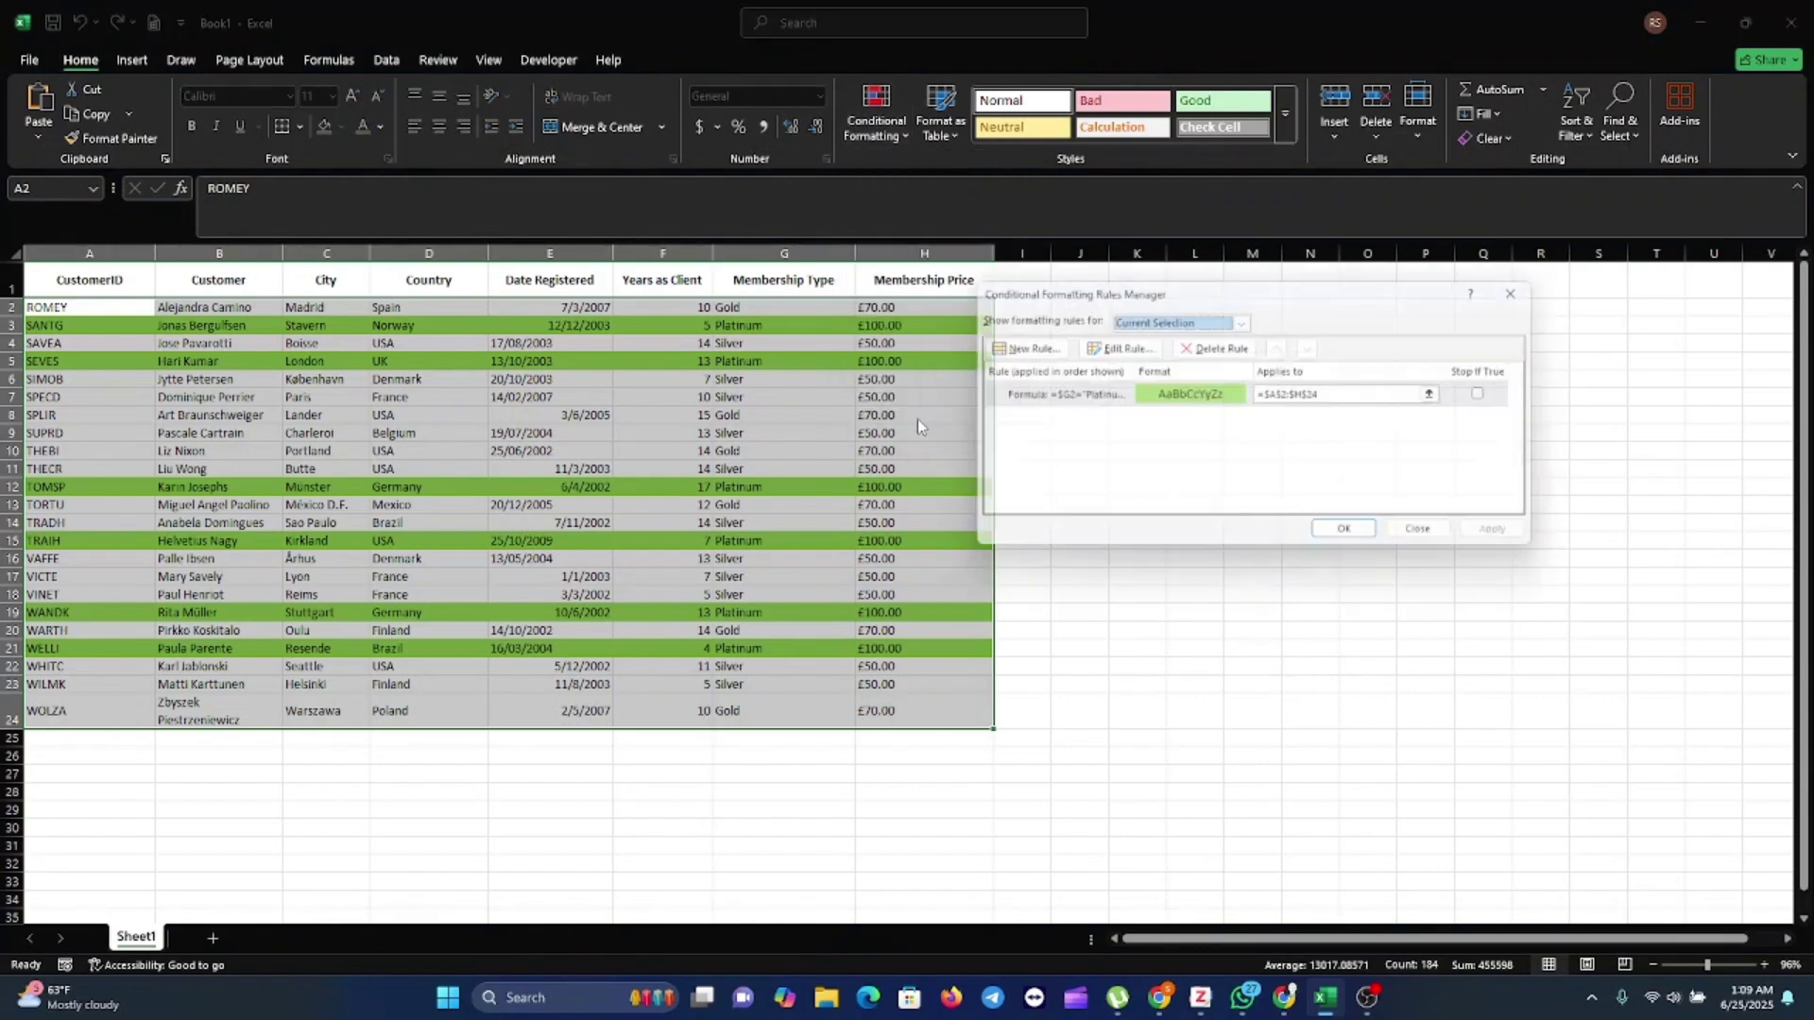
{"action": "left_click", "coordinate": [1113, 400]}
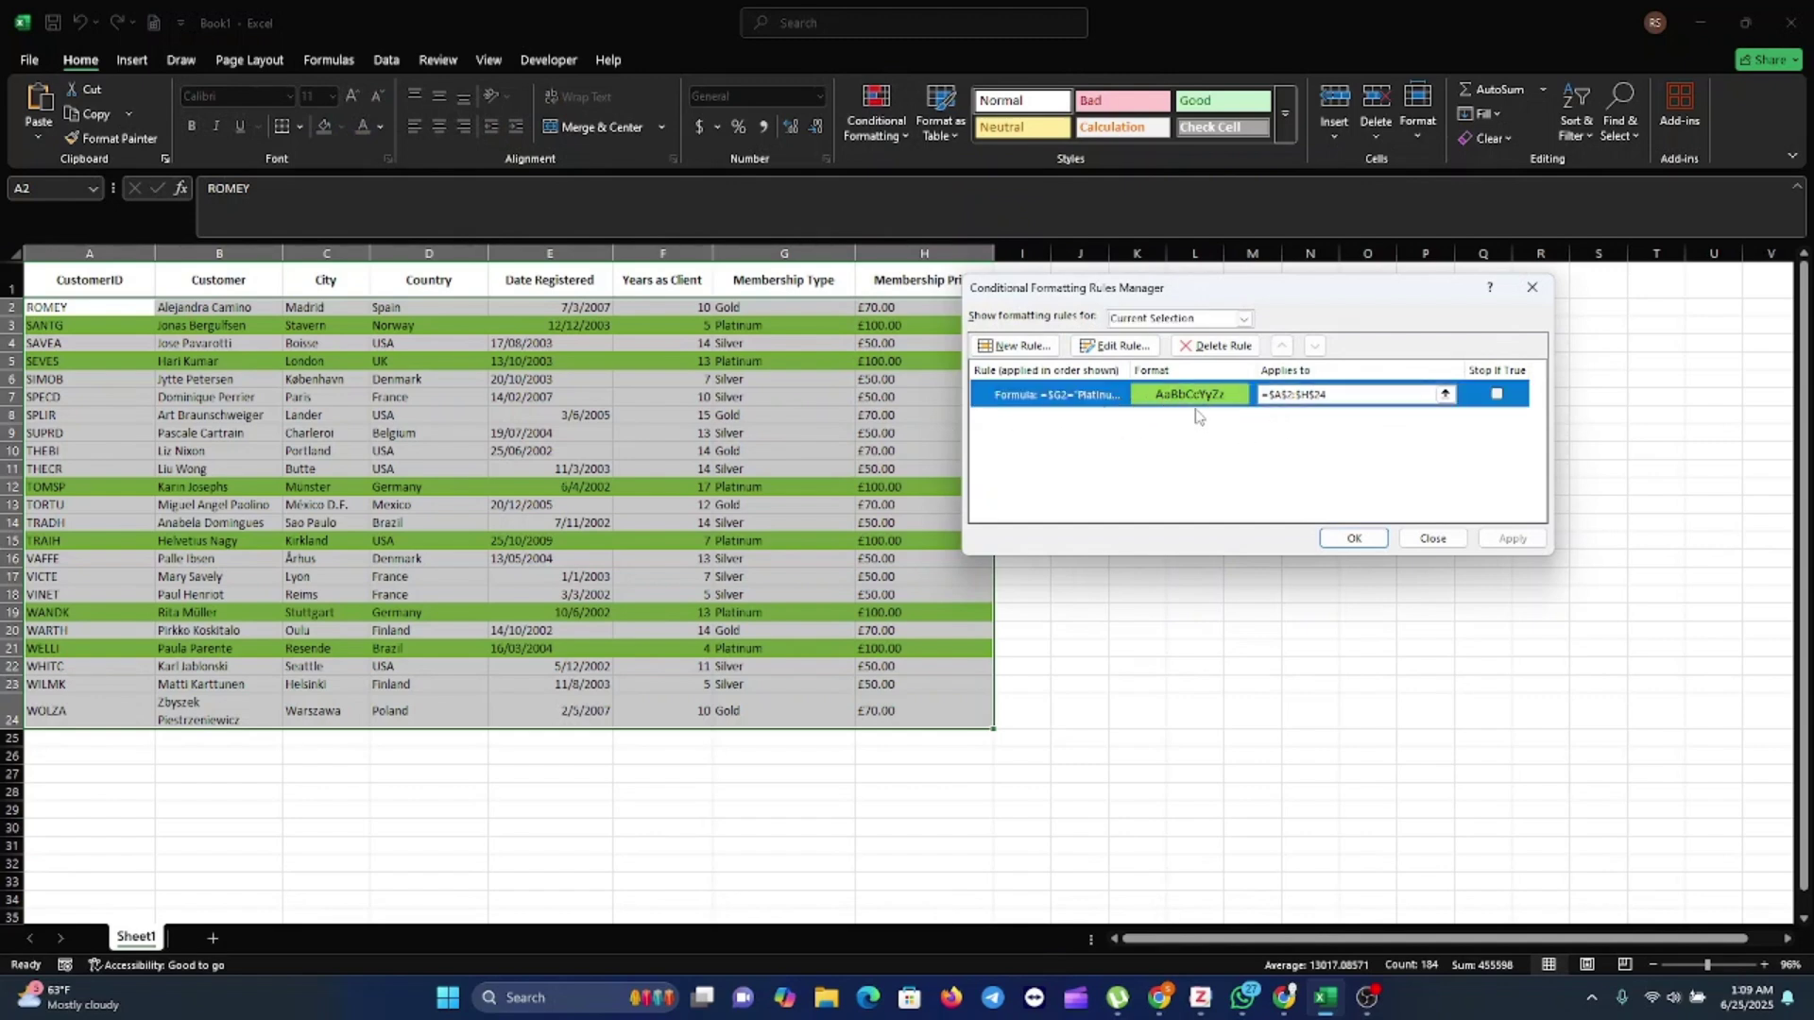
{"action": "left_click", "coordinate": [1118, 349]}
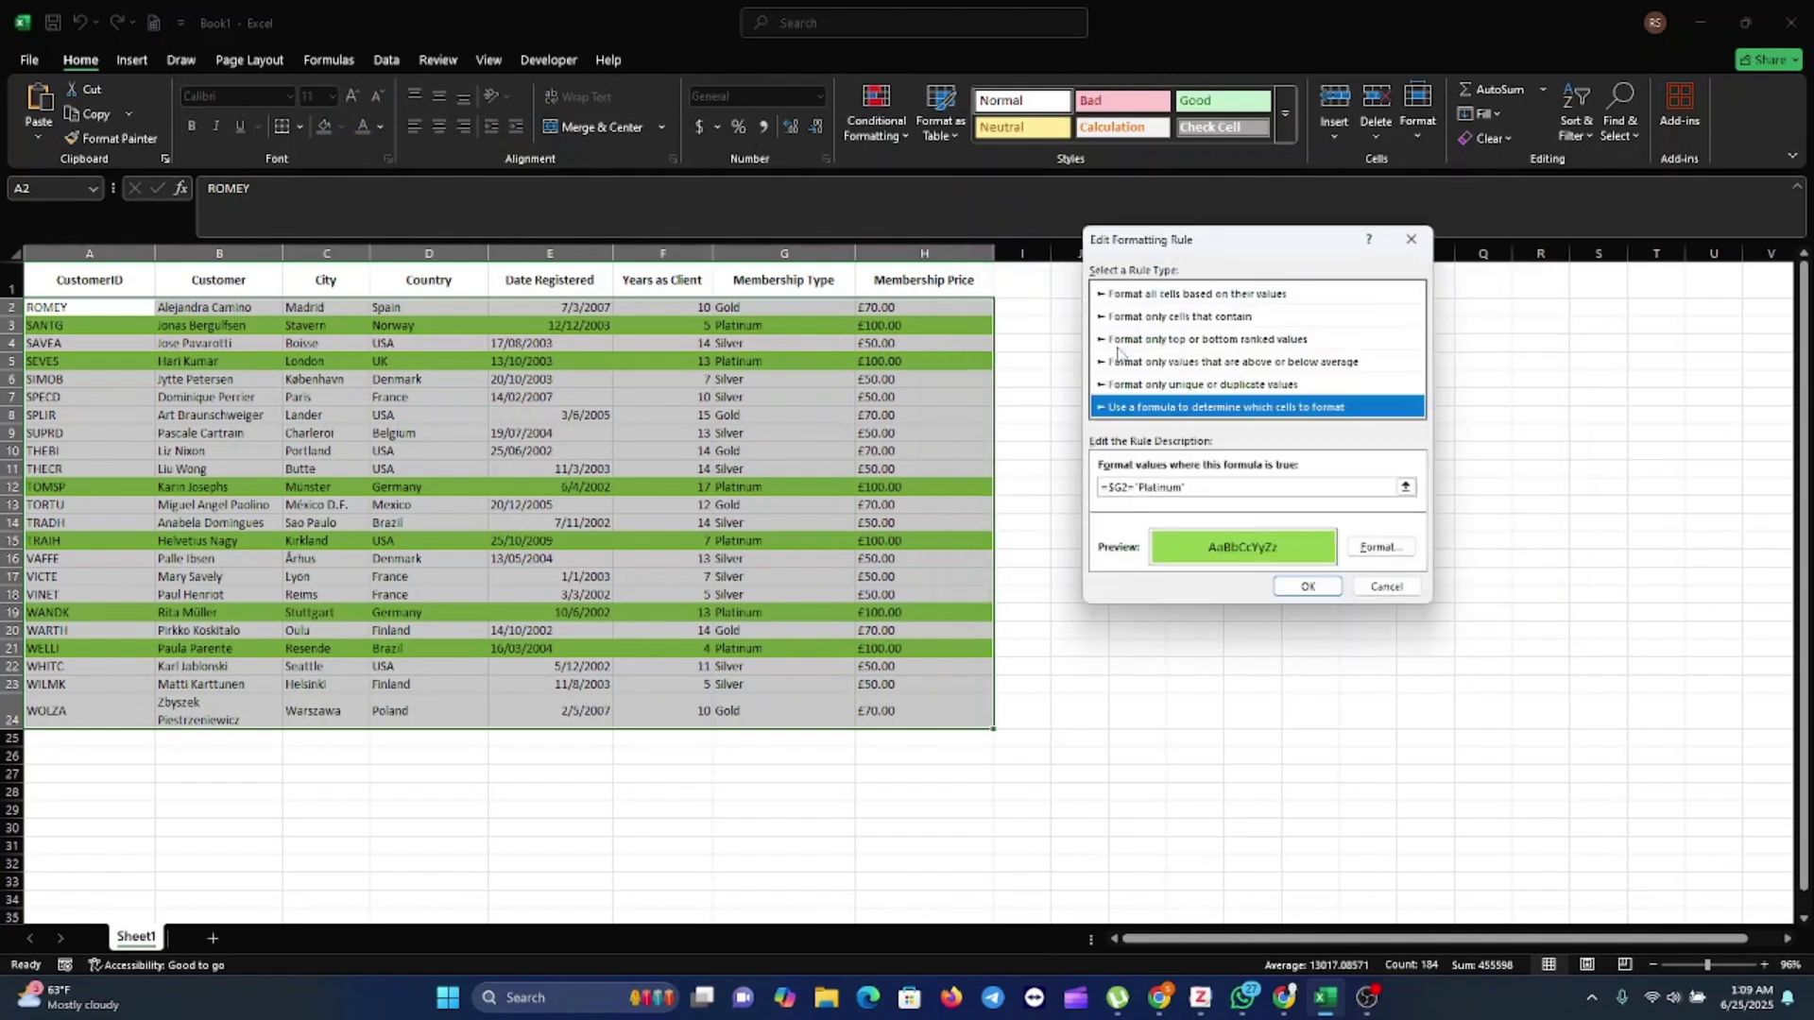
{"action": "left_click", "coordinate": [1381, 547]}
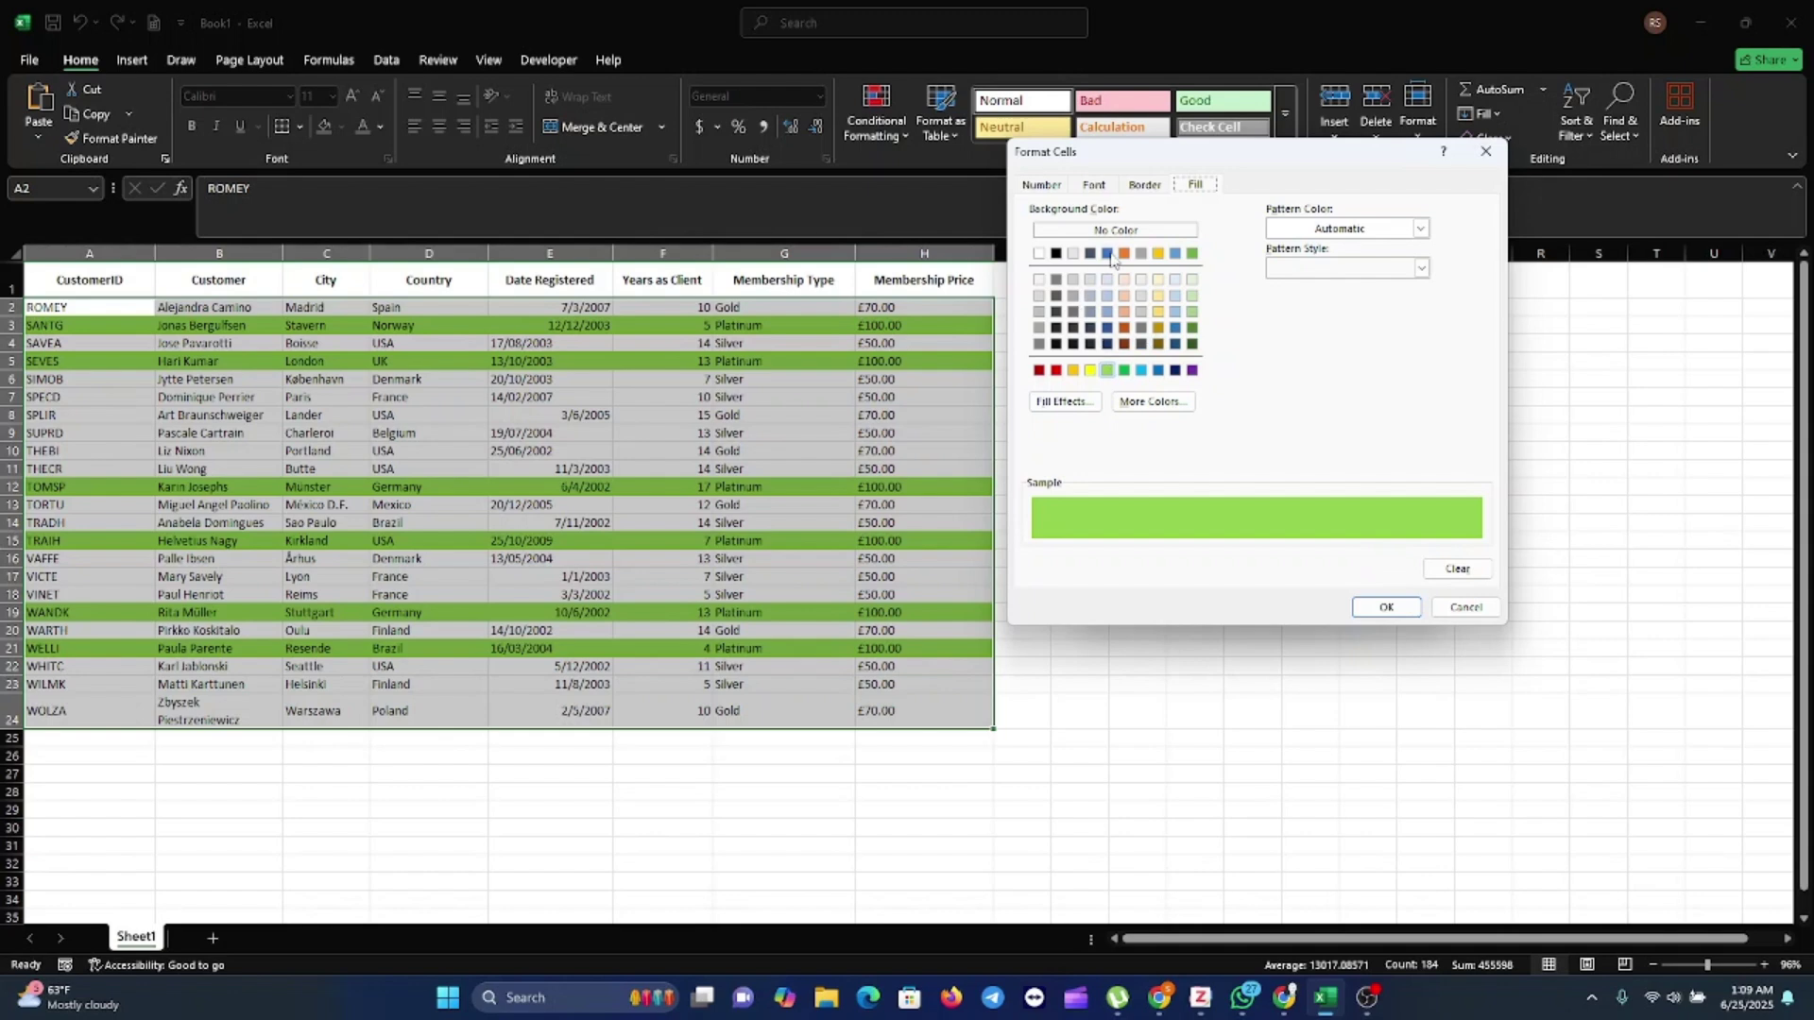
{"action": "left_click", "coordinate": [1159, 371]}
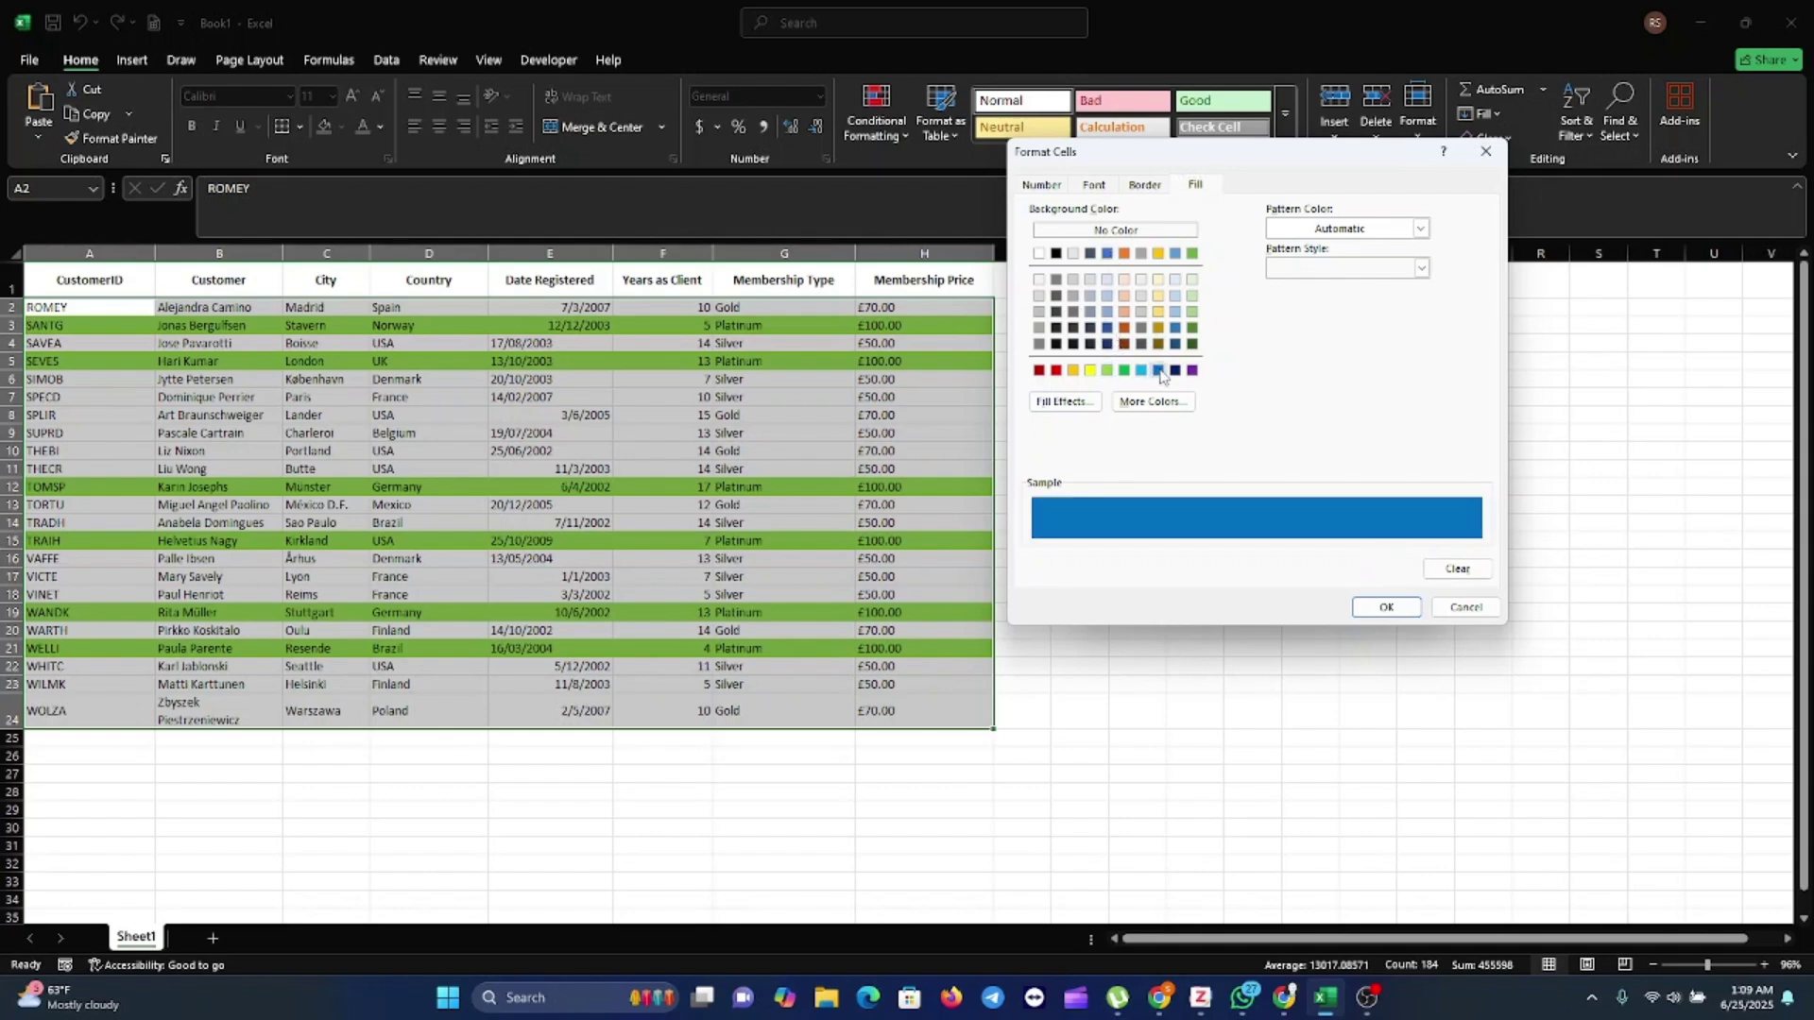
{"action": "left_click", "coordinate": [1381, 608]}
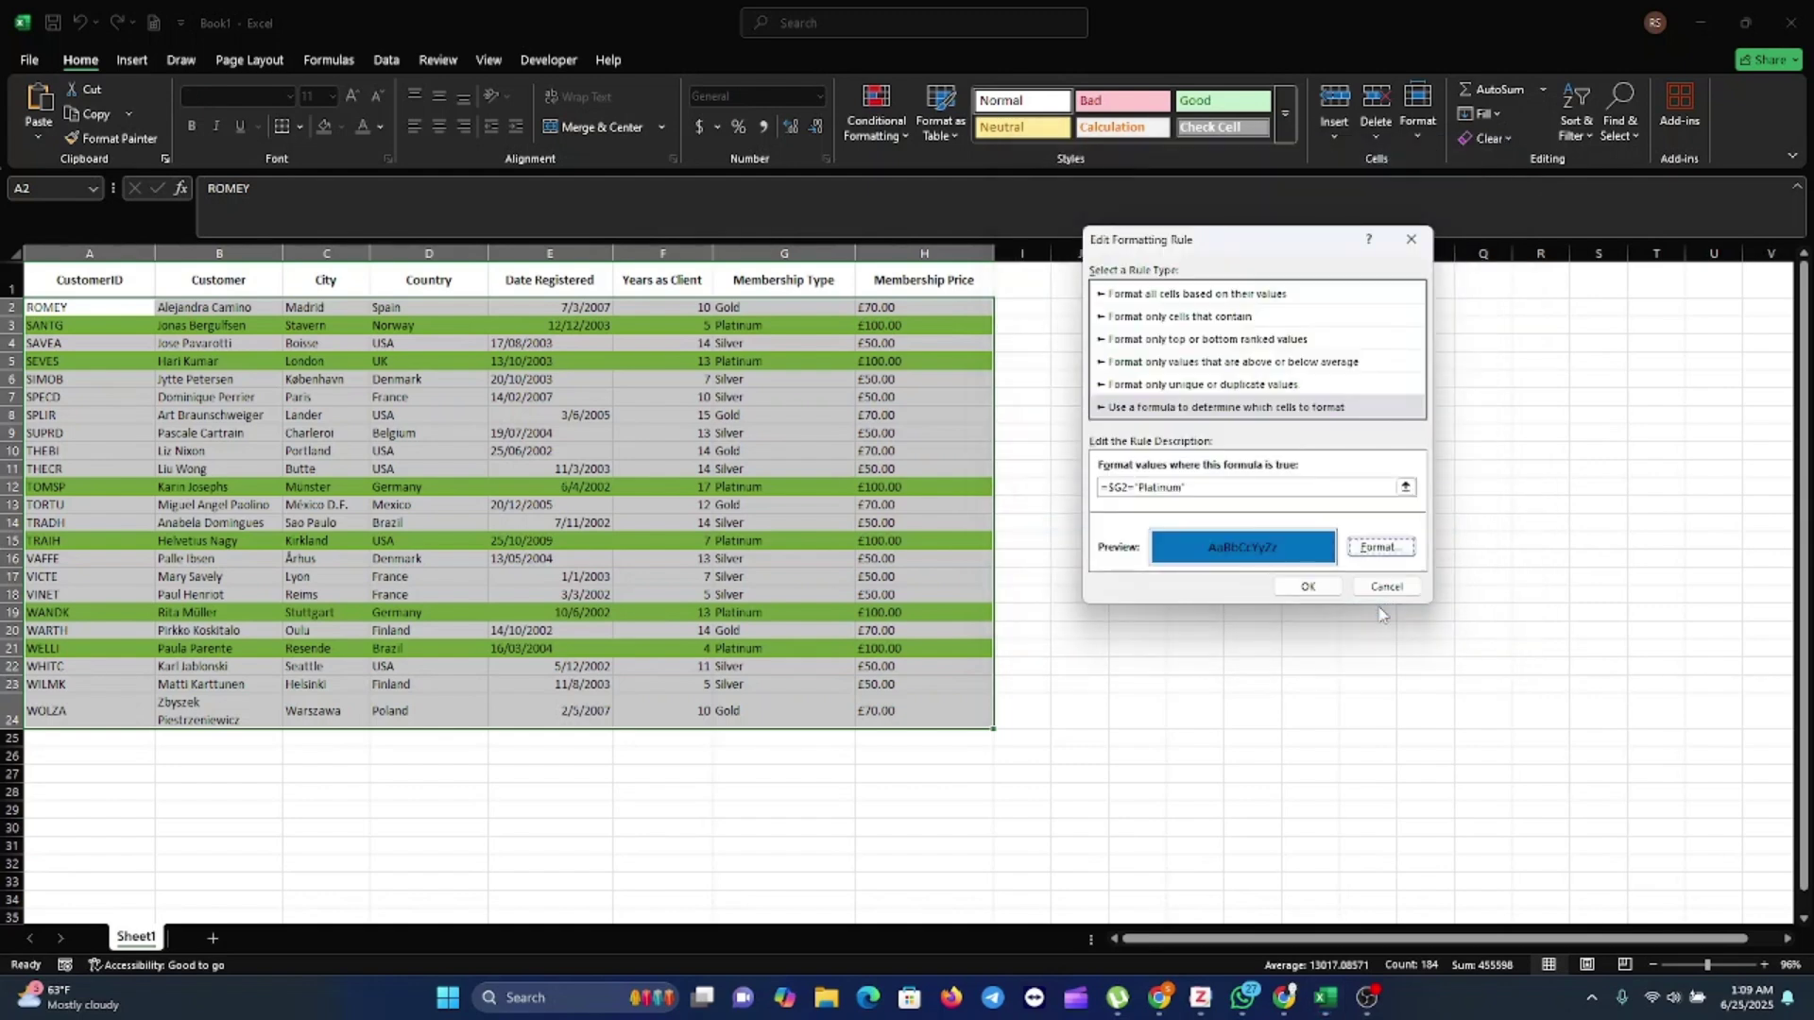
{"action": "left_click", "coordinate": [1329, 592]}
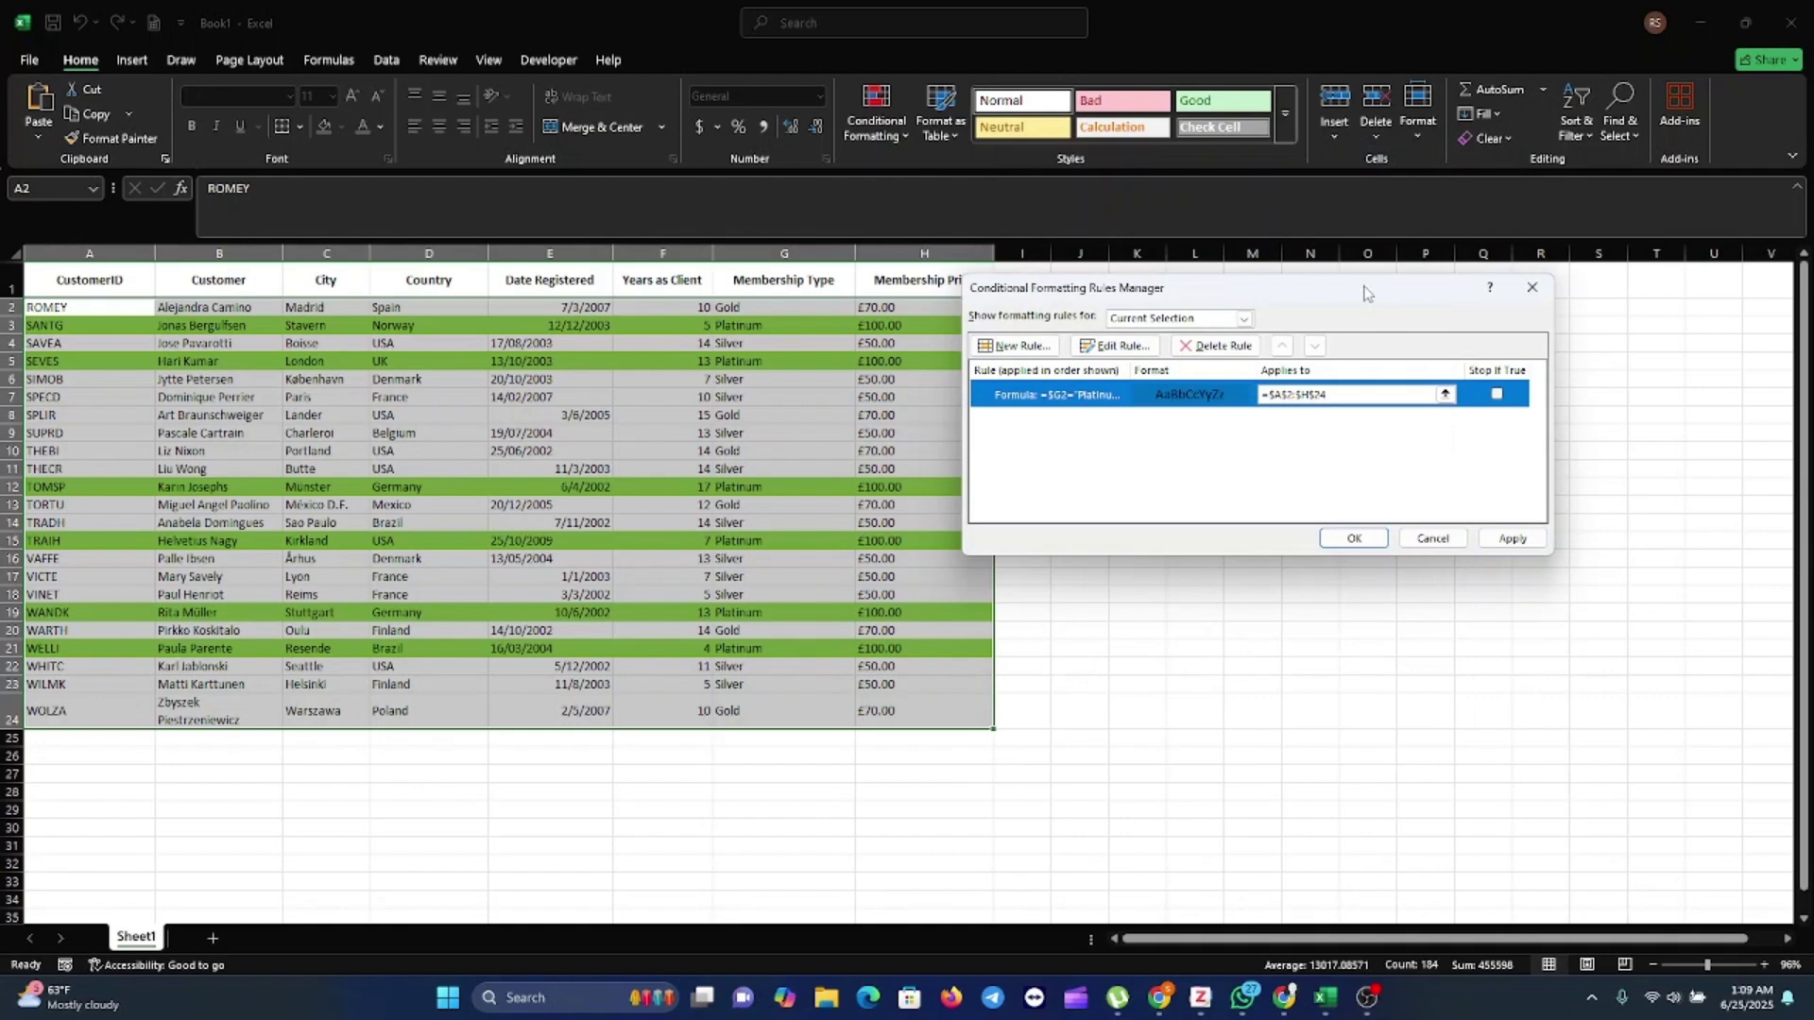
{"action": "left_click_drag", "start_coordinate": [1364, 293], "coordinate": [1493, 302]}
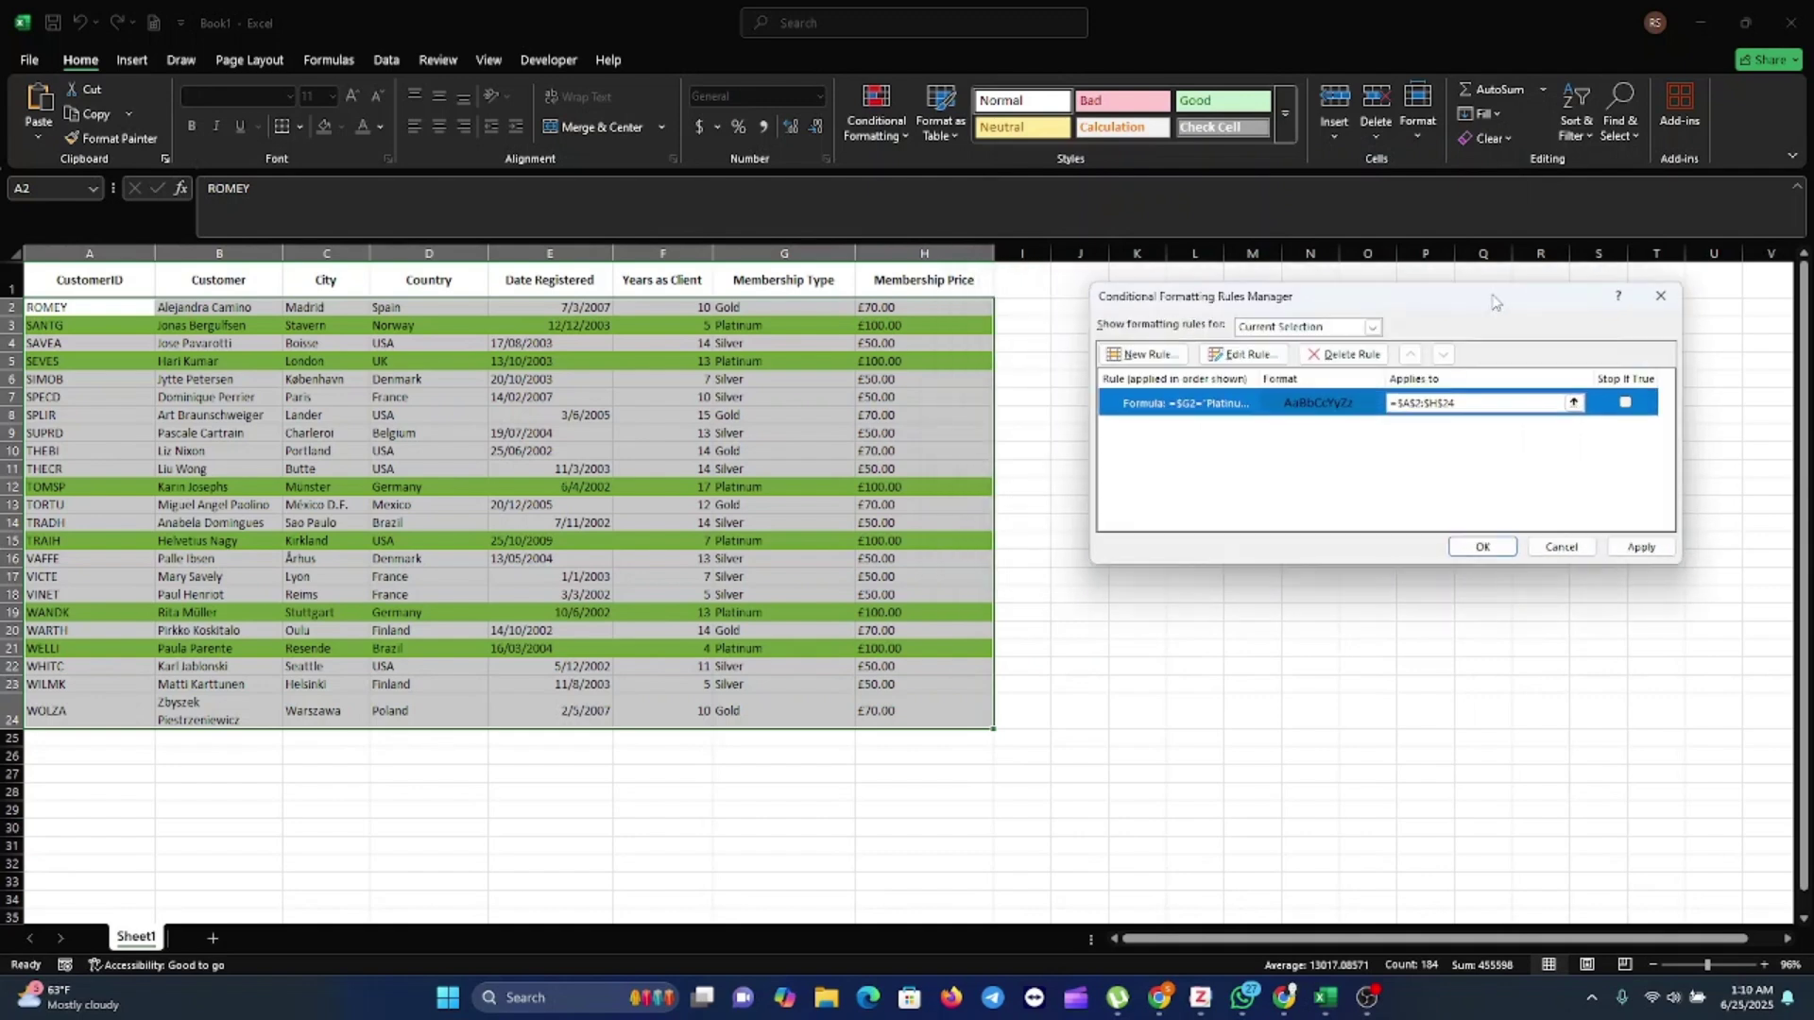
{"action": "left_click", "coordinate": [1643, 548]}
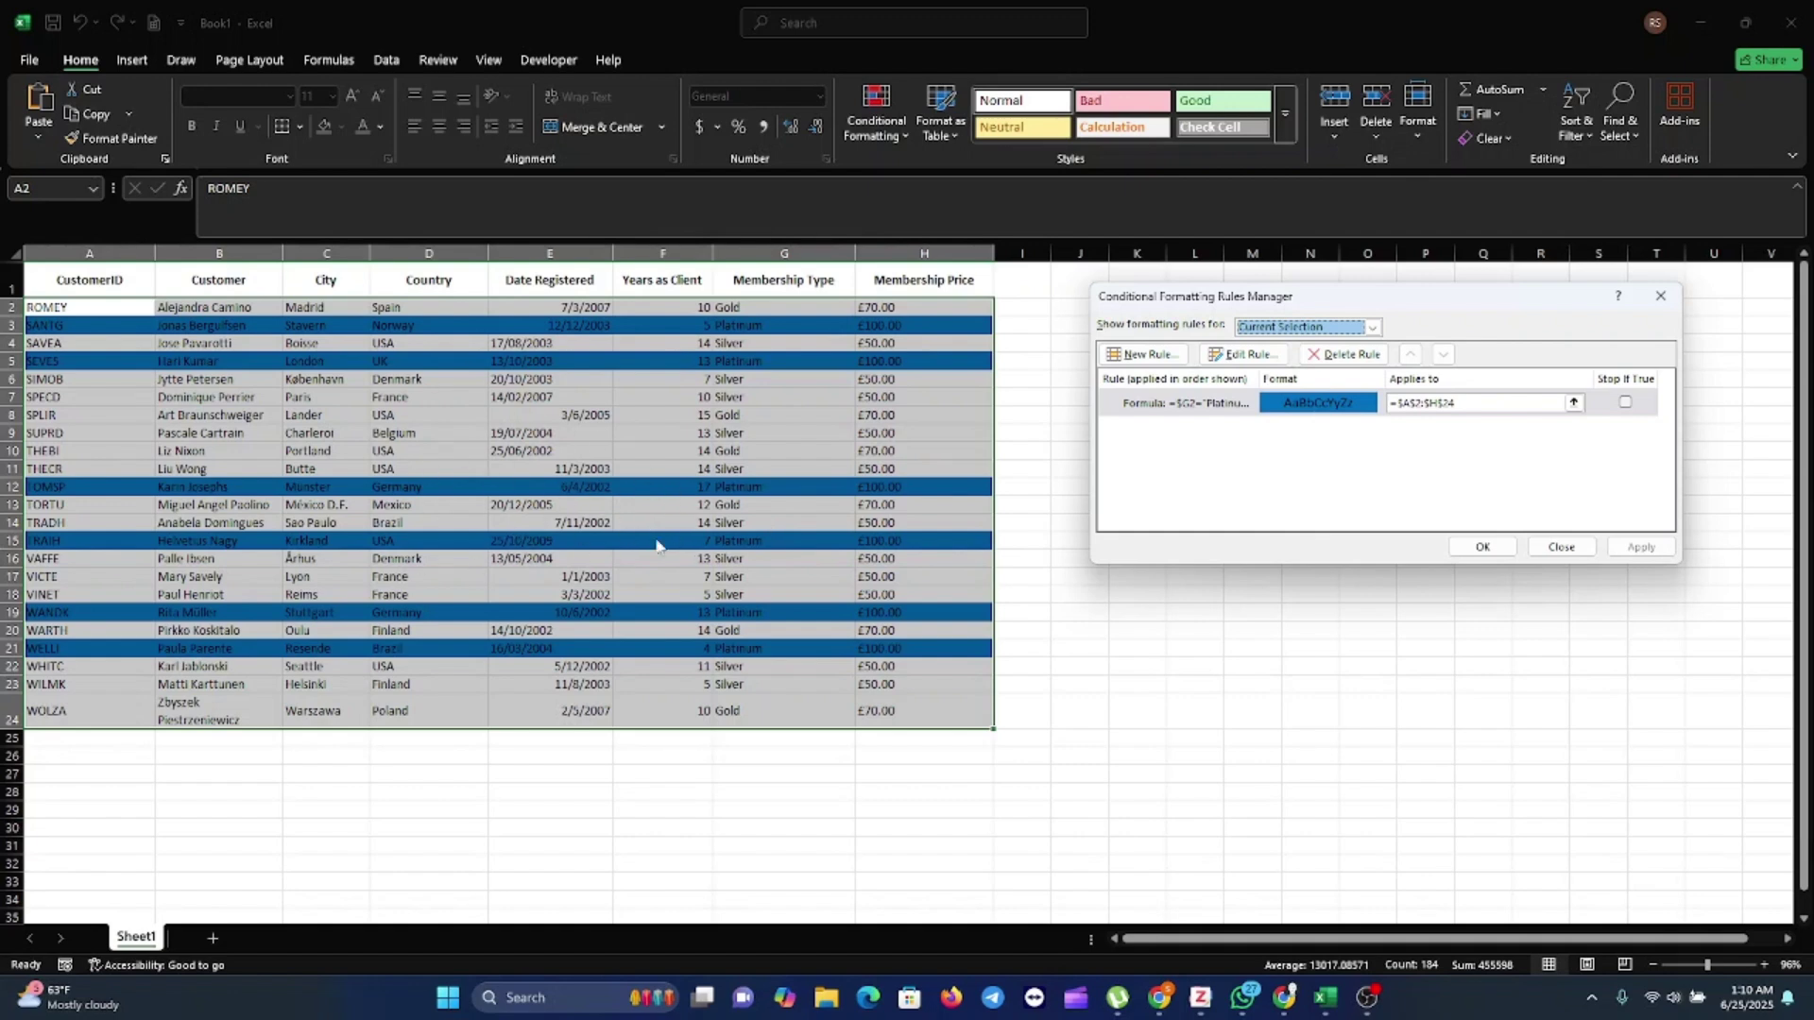
{"action": "left_click", "coordinate": [1218, 410]}
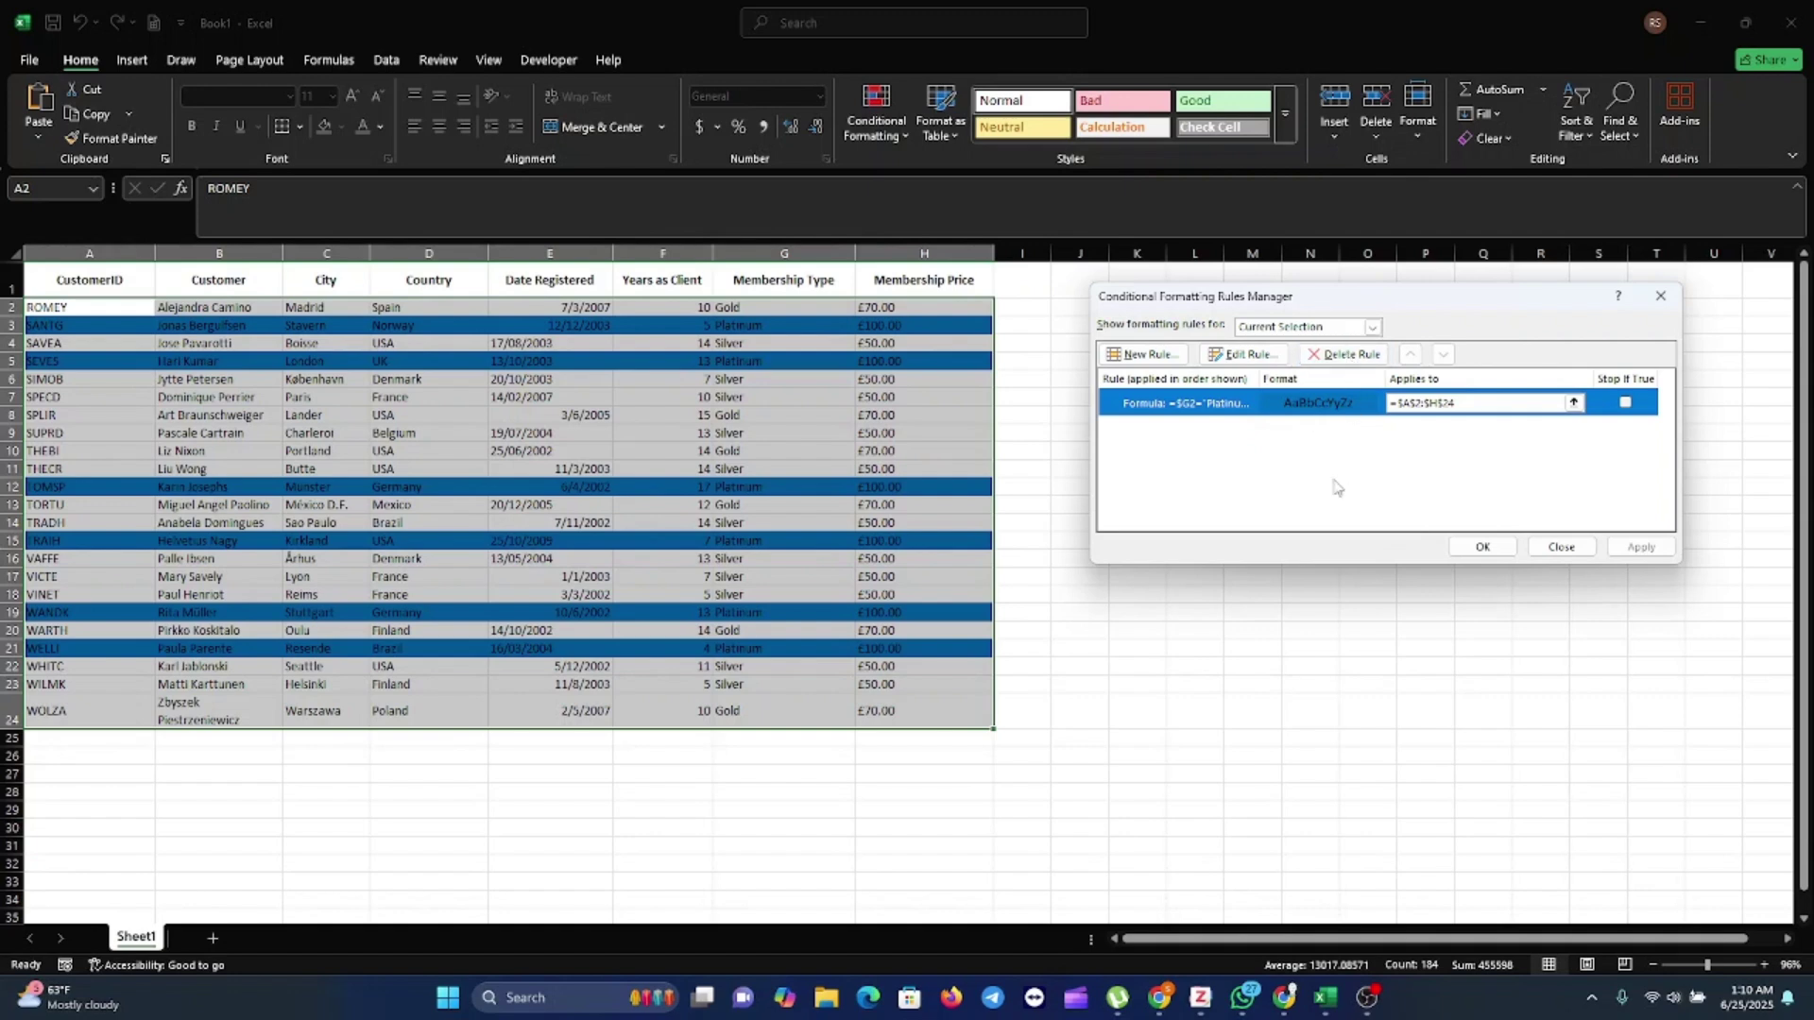
{"action": "left_click", "coordinate": [1501, 551]}
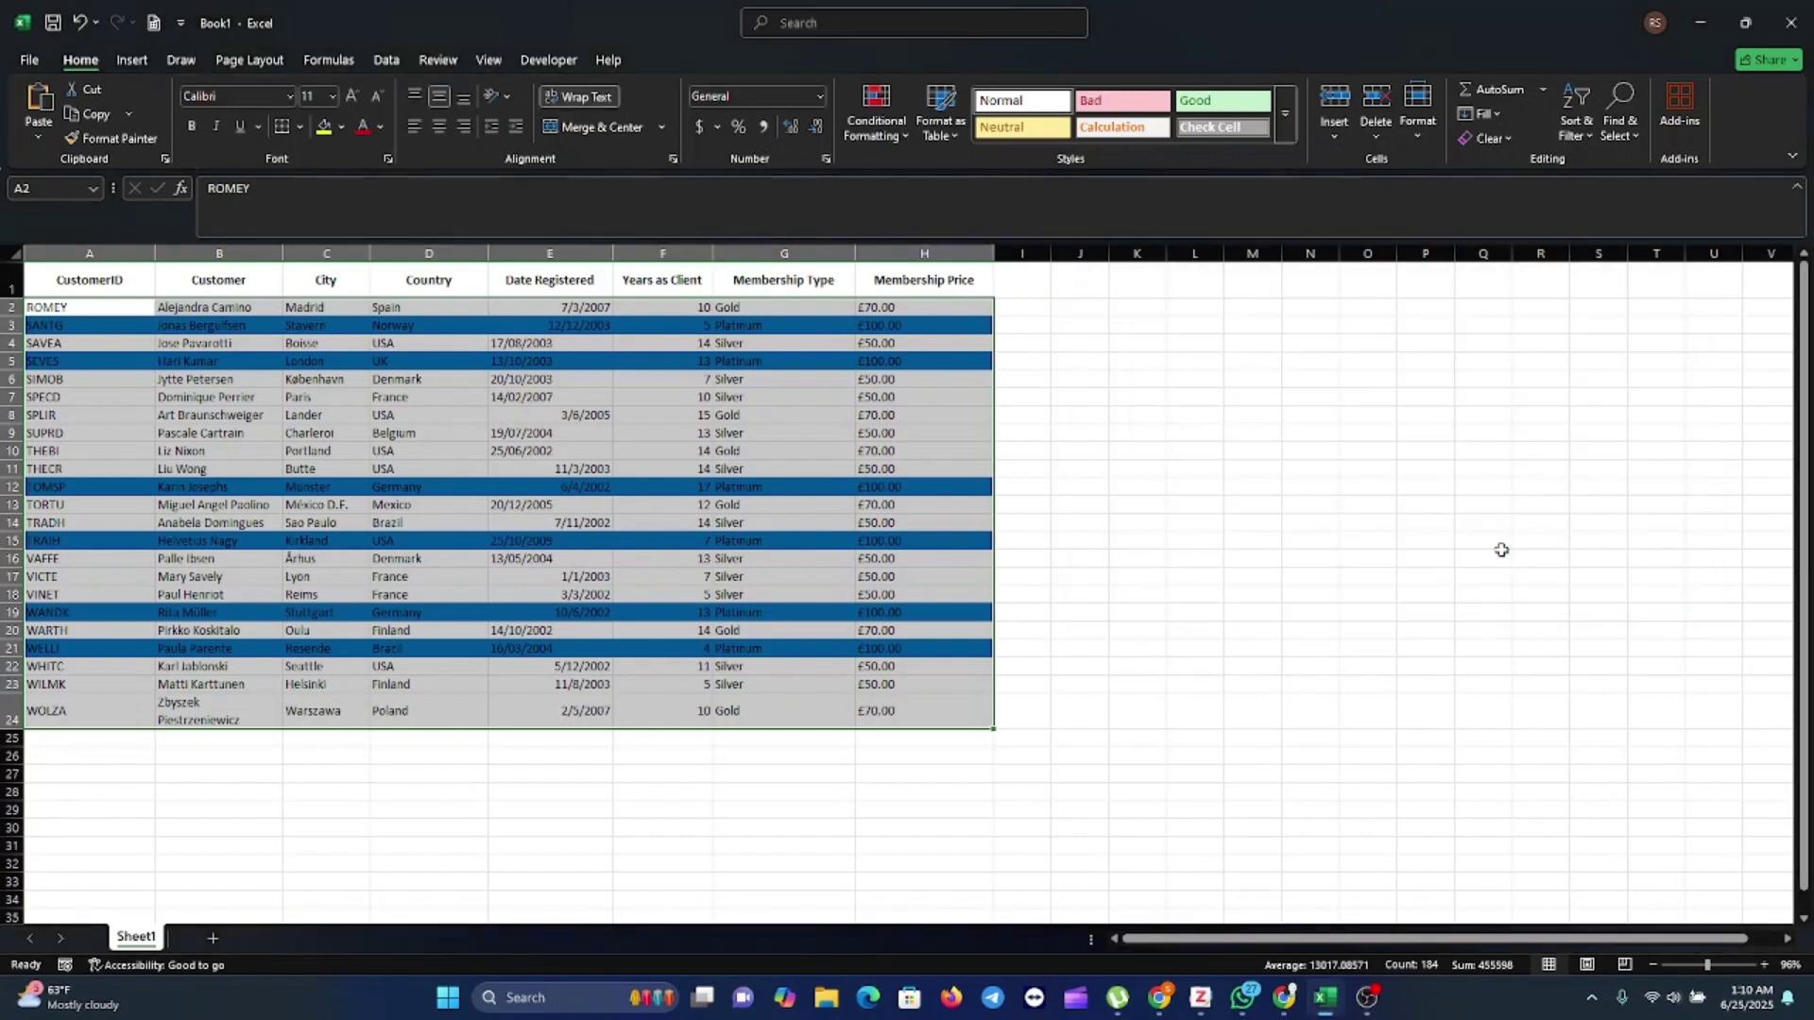
Set up a new formula-based conditional formatting rule for the selected customer rows, using =$G2="Silver"
{"action": "left_click", "coordinate": [905, 139]}
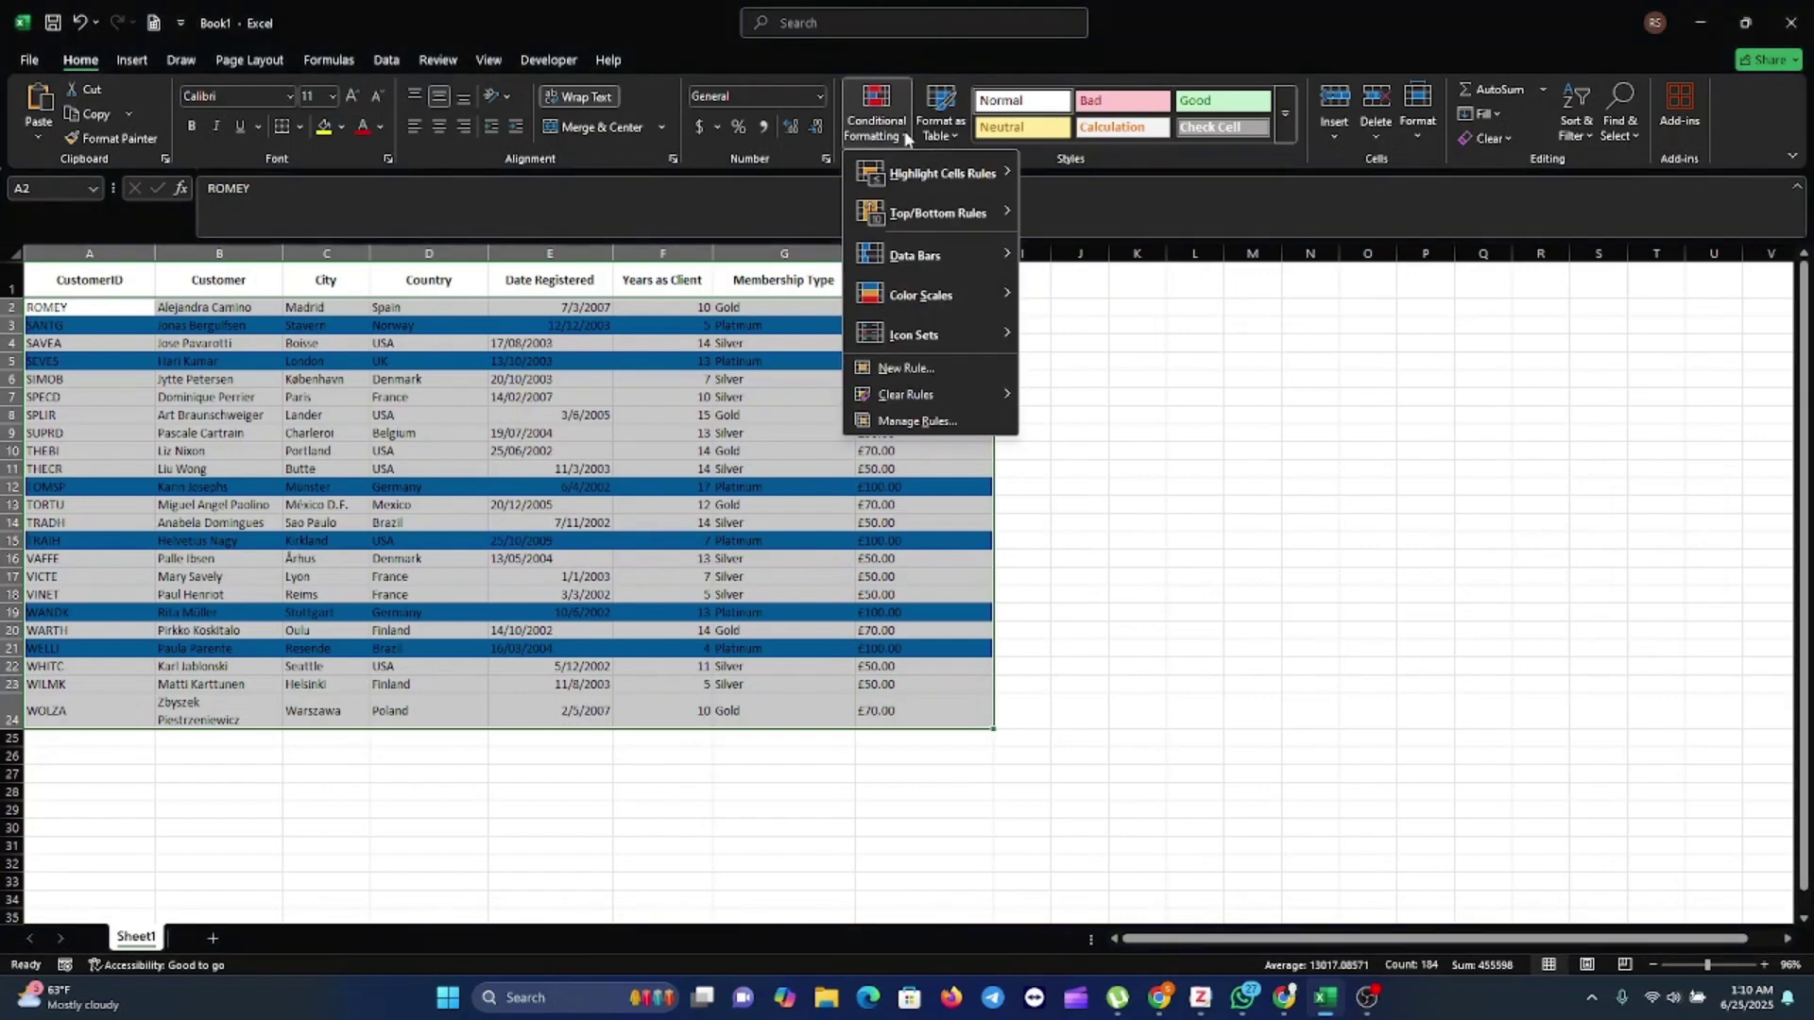
{"action": "left_click", "coordinate": [907, 367]}
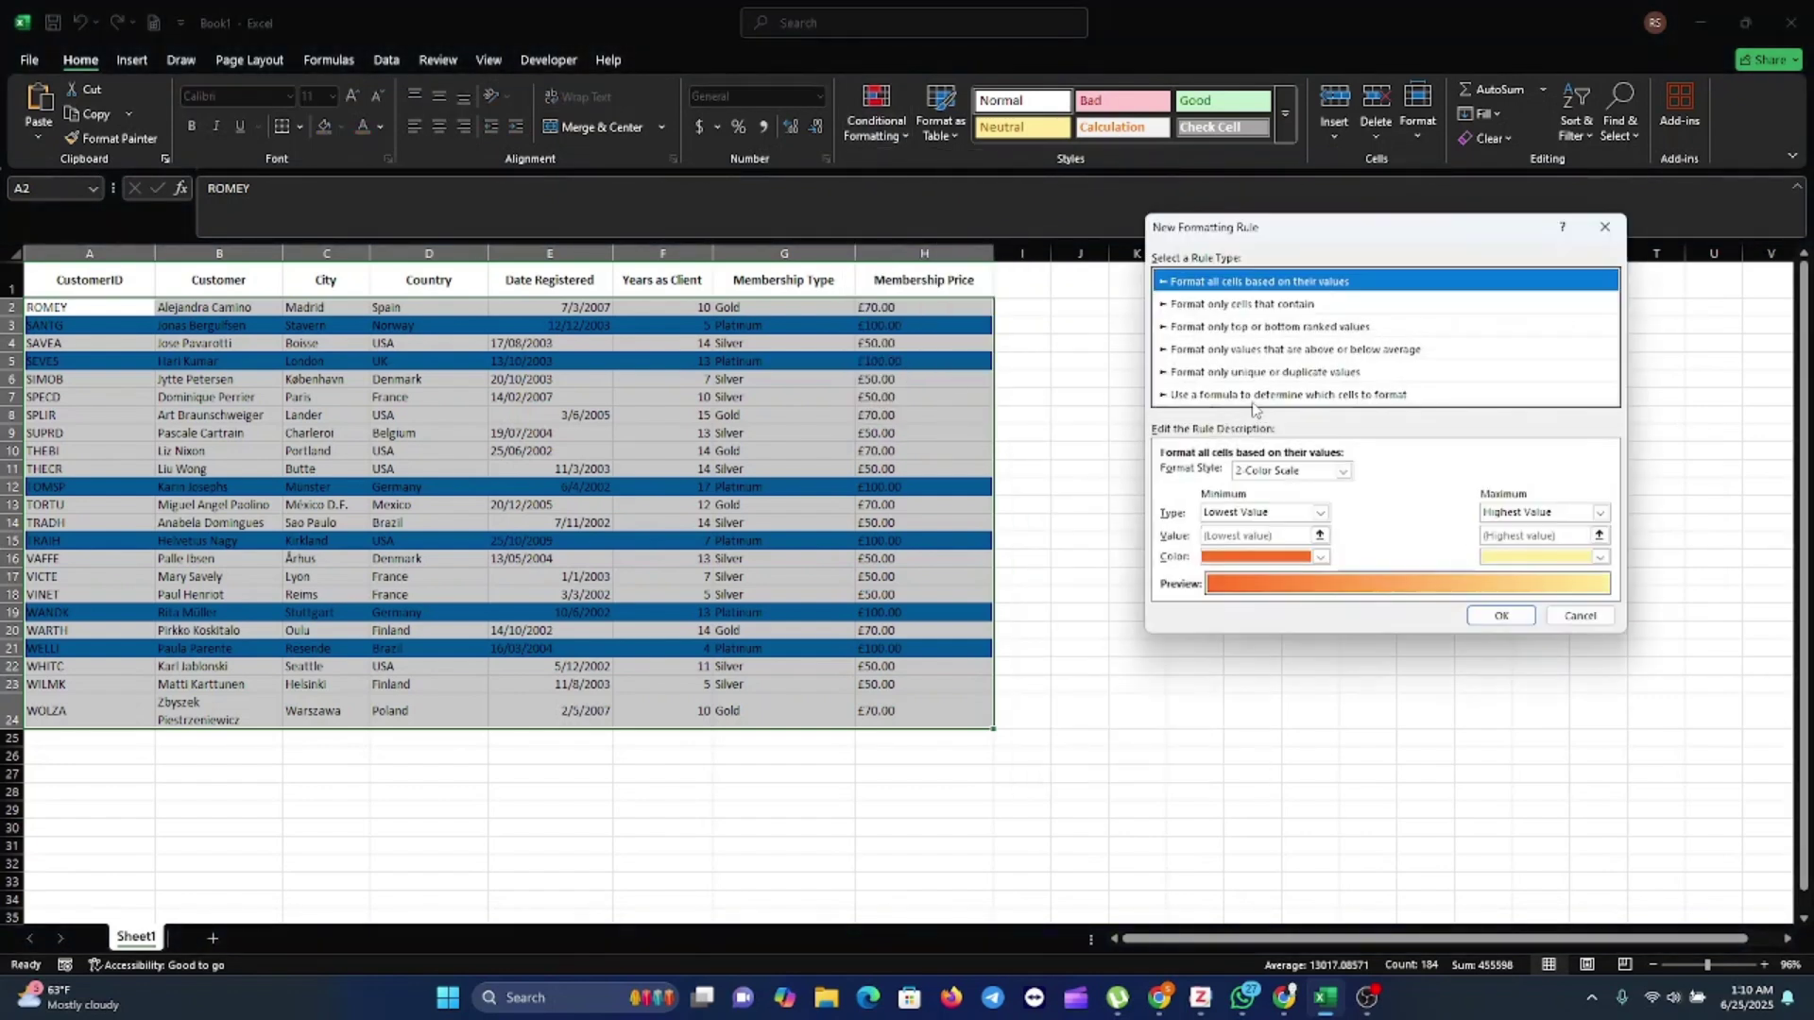
{"action": "left_click", "coordinate": [1259, 396]}
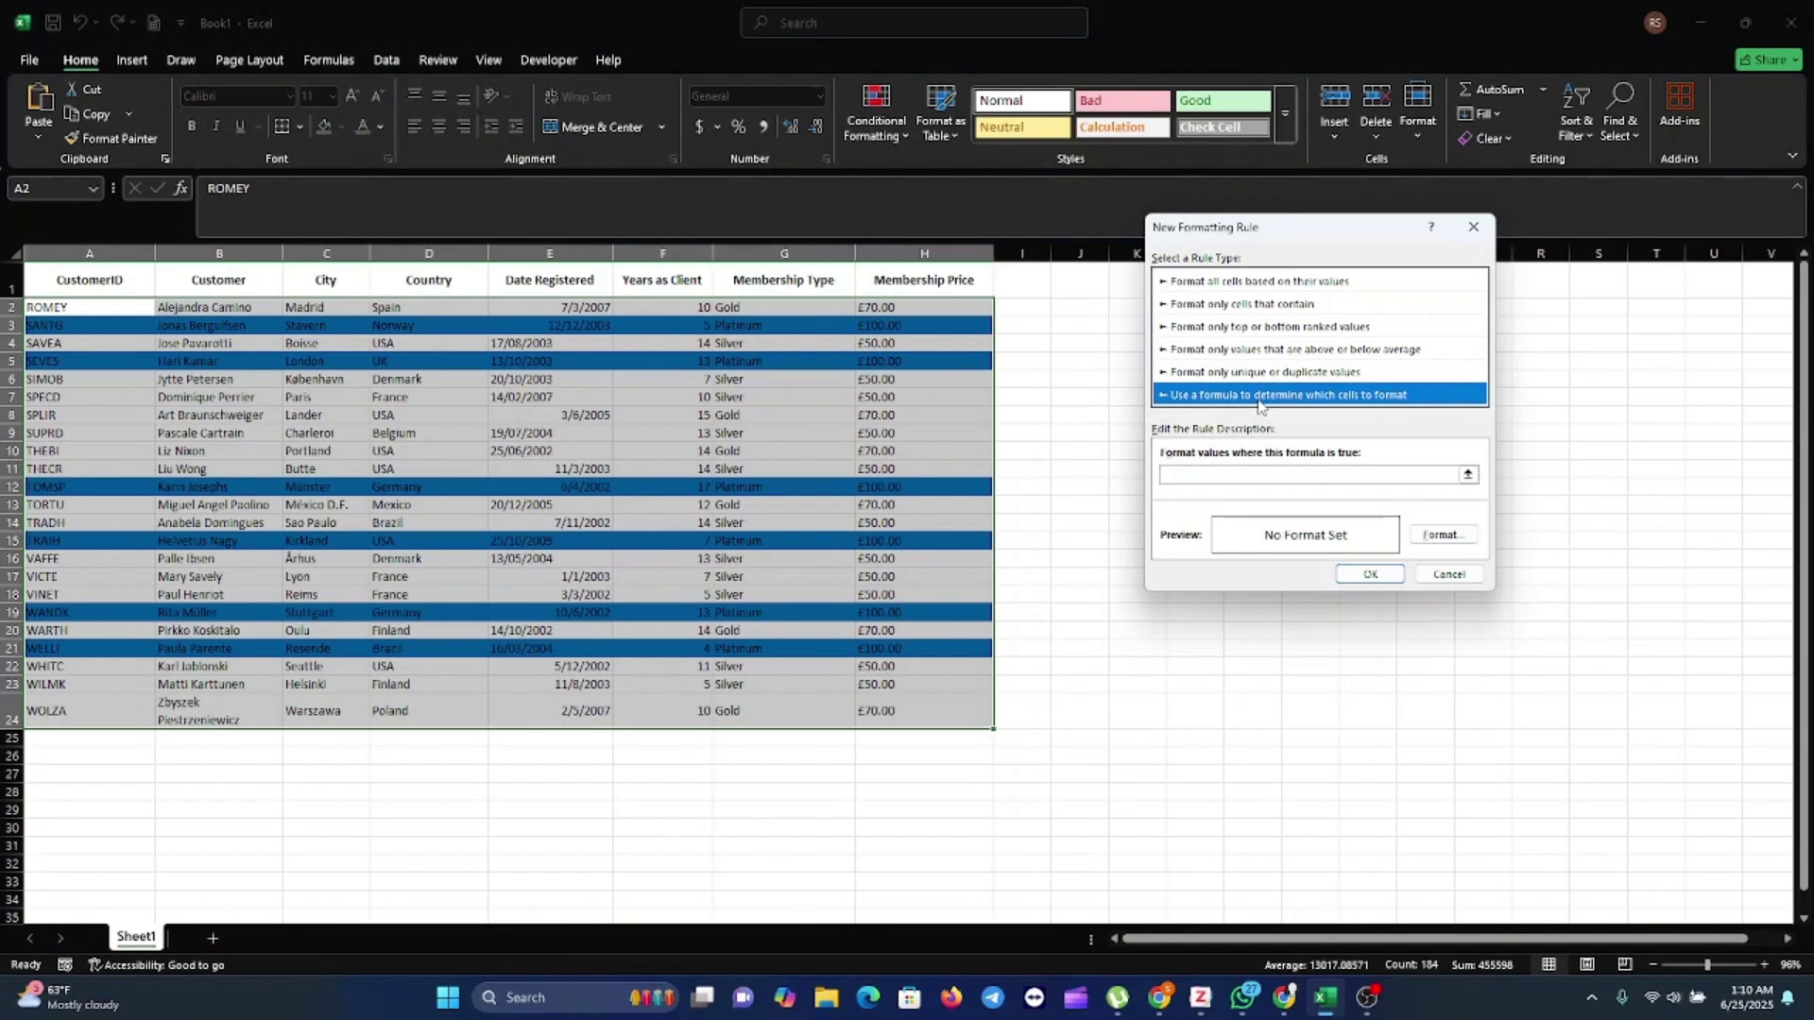
{"action": "left_click", "coordinate": [1228, 473]}
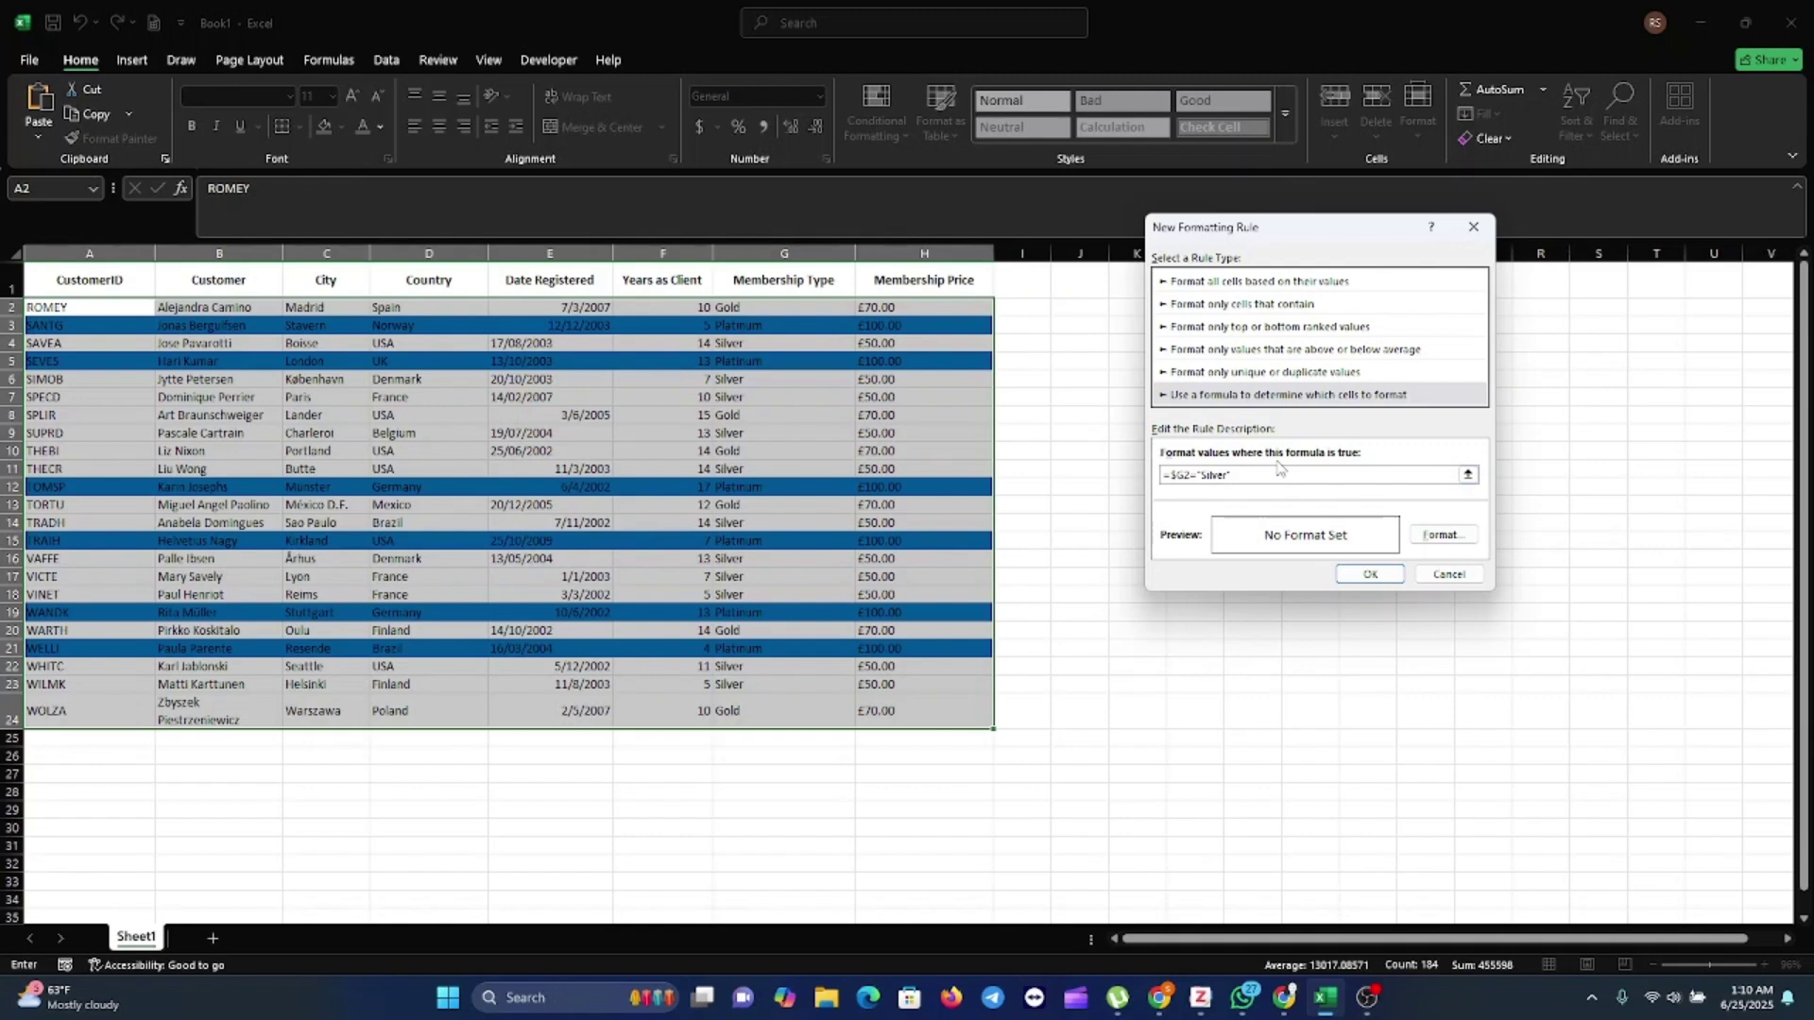
Give the Silver rule a yellow fill and apply it to the selected customer rows
{"action": "left_click", "coordinate": [1423, 536]}
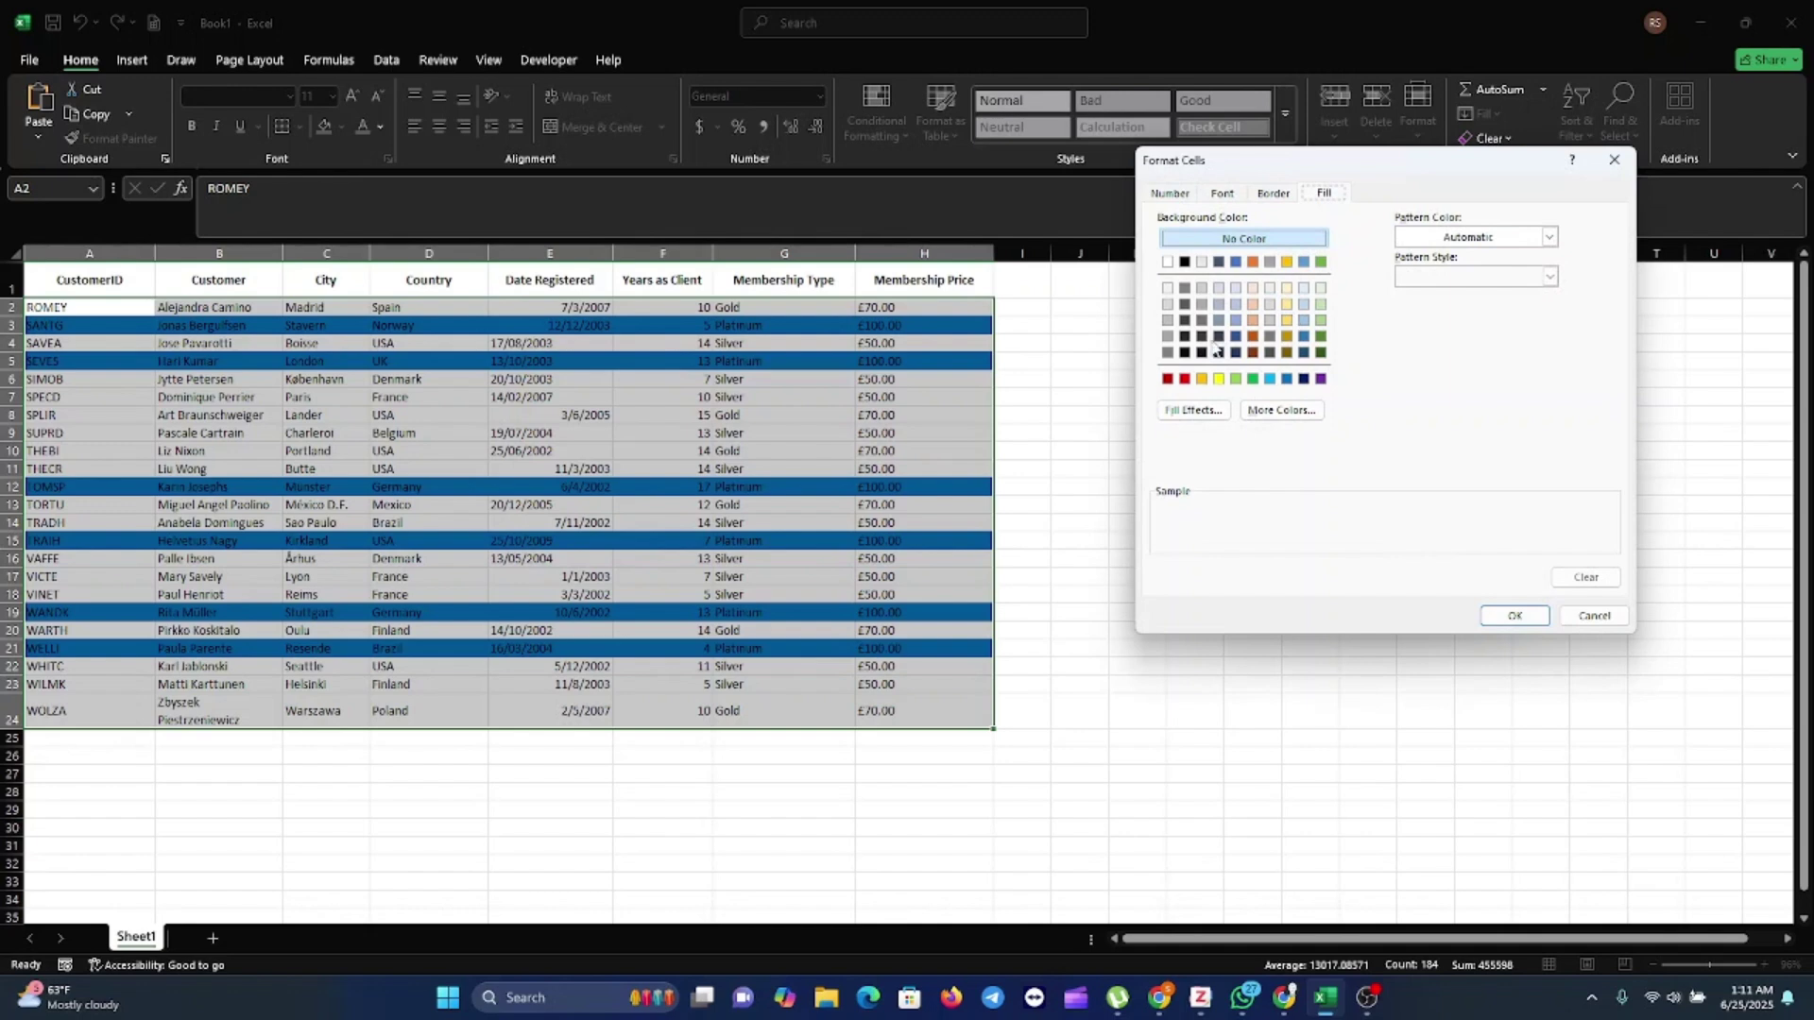
{"action": "left_click", "coordinate": [1219, 381]}
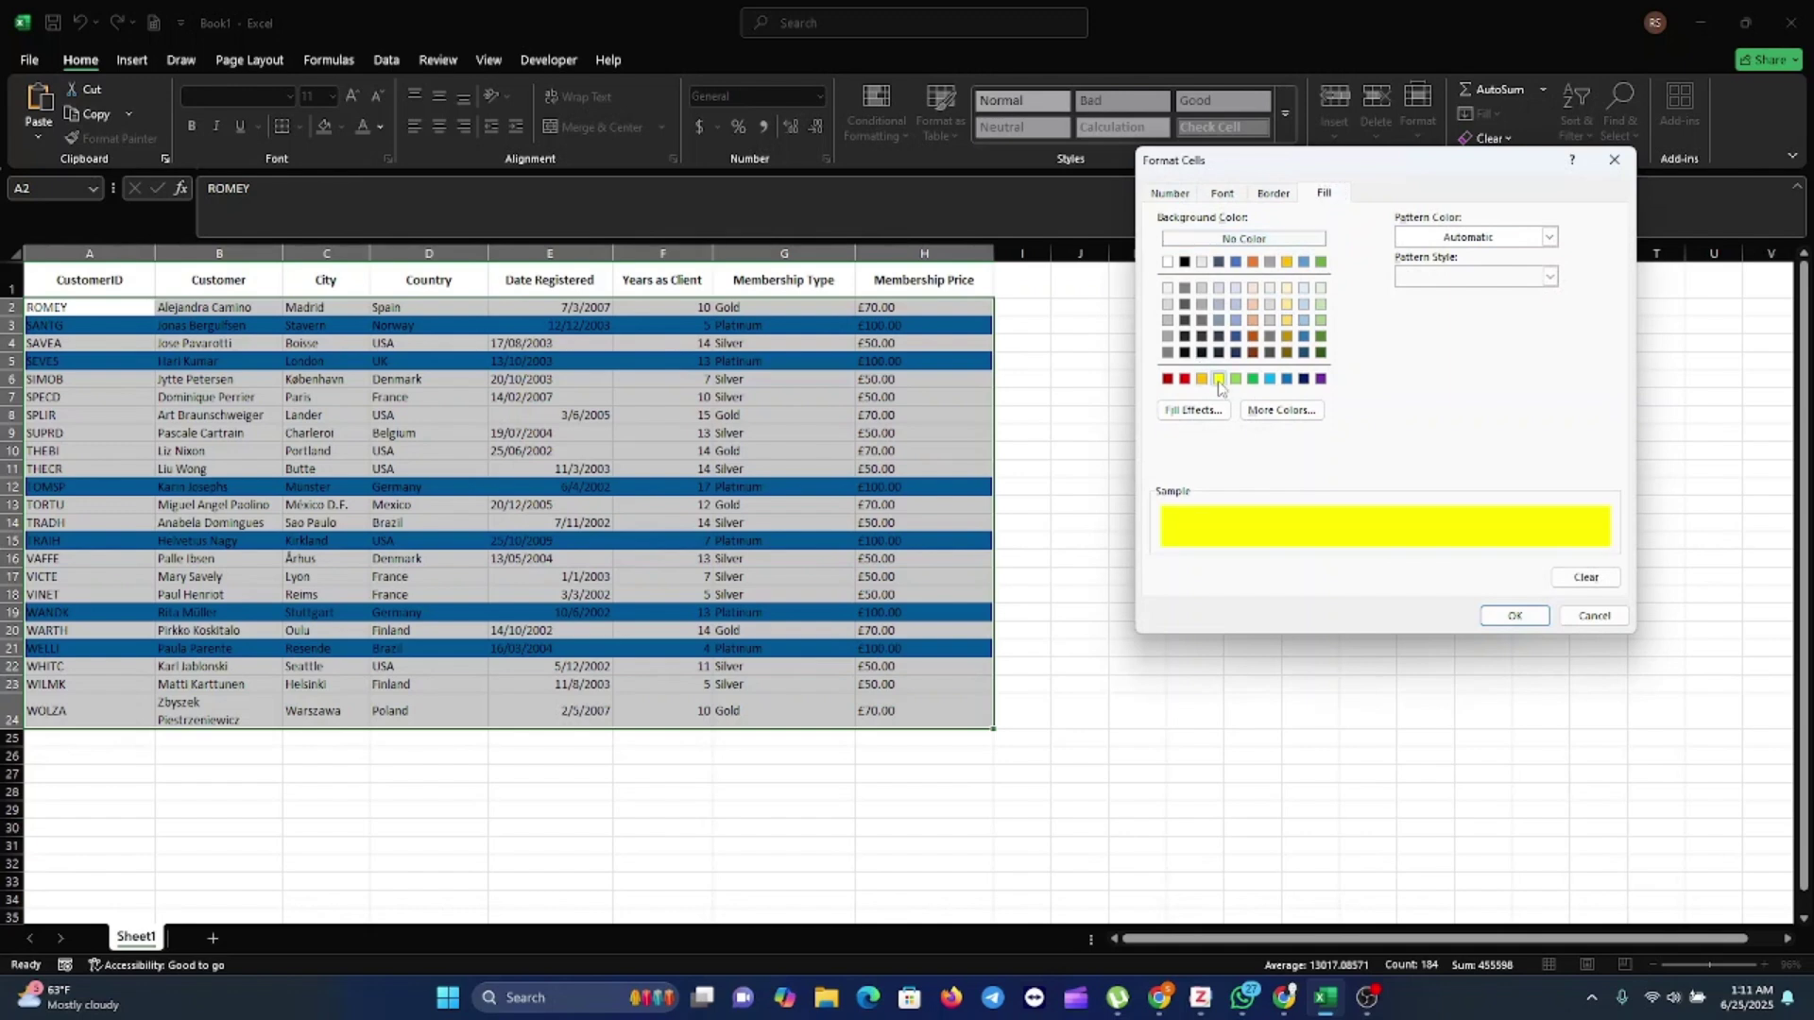
{"action": "left_click", "coordinate": [1502, 618]}
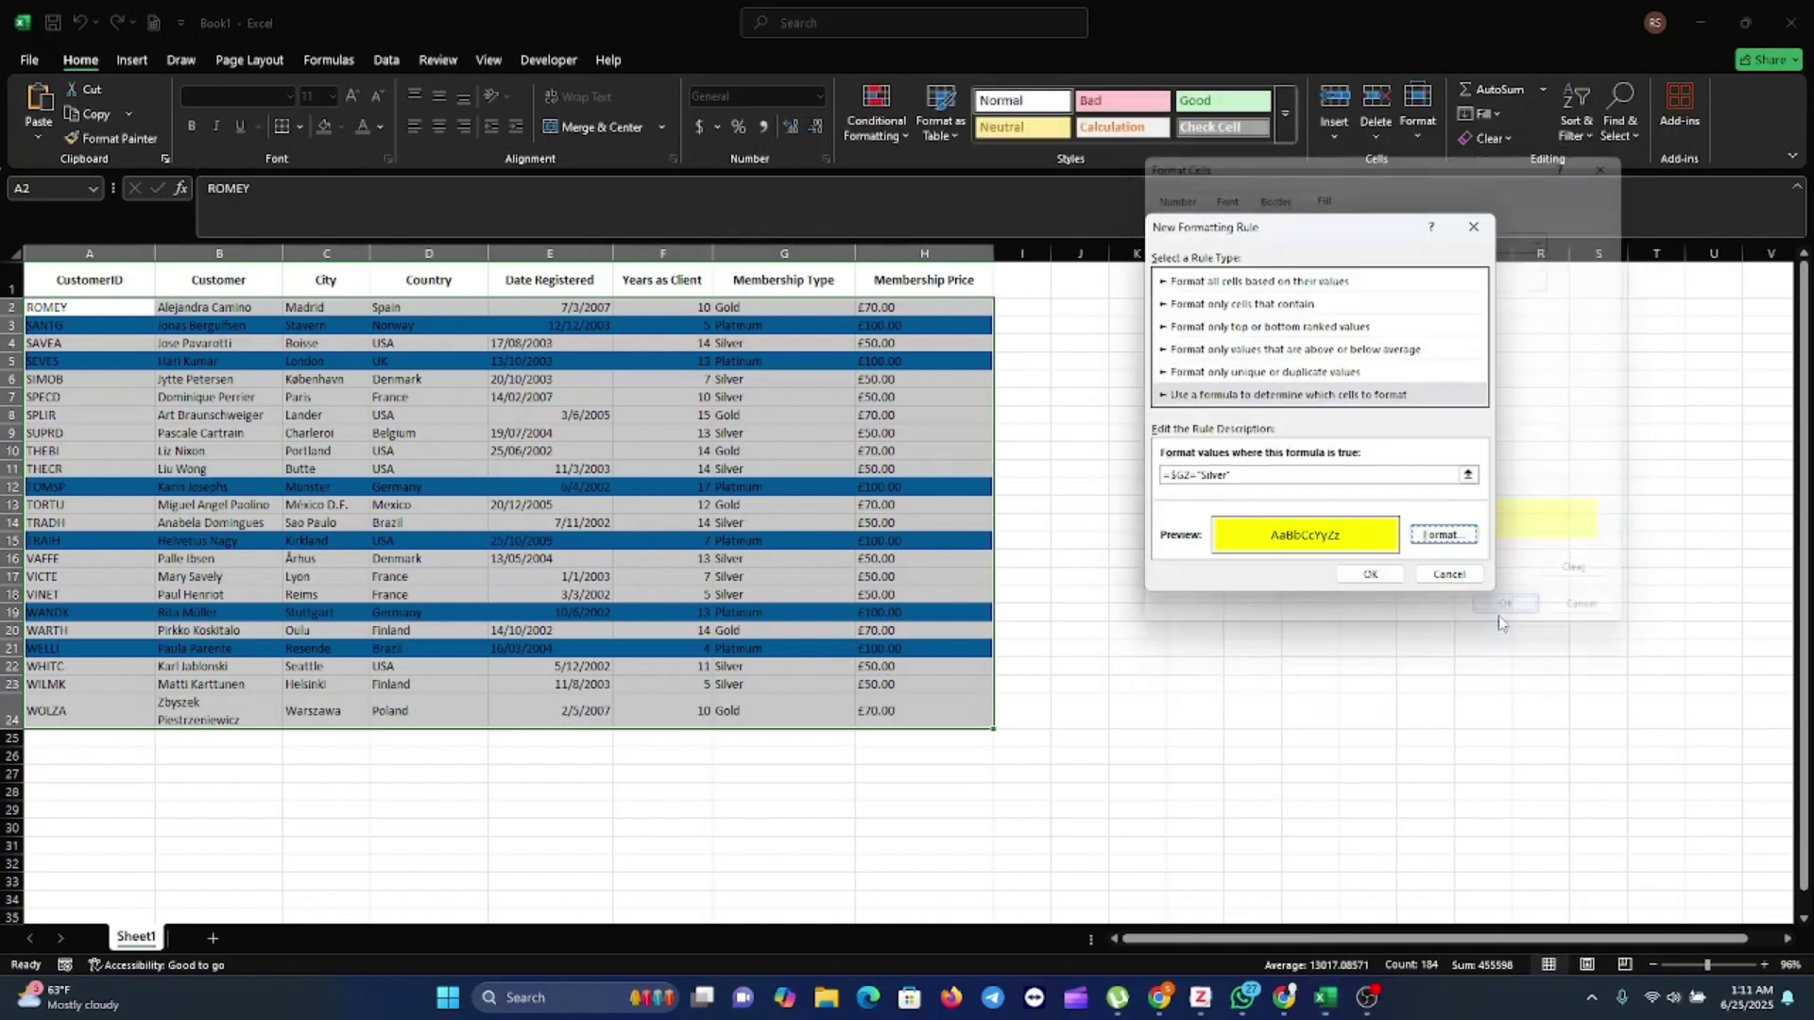
{"action": "left_click", "coordinate": [1369, 574]}
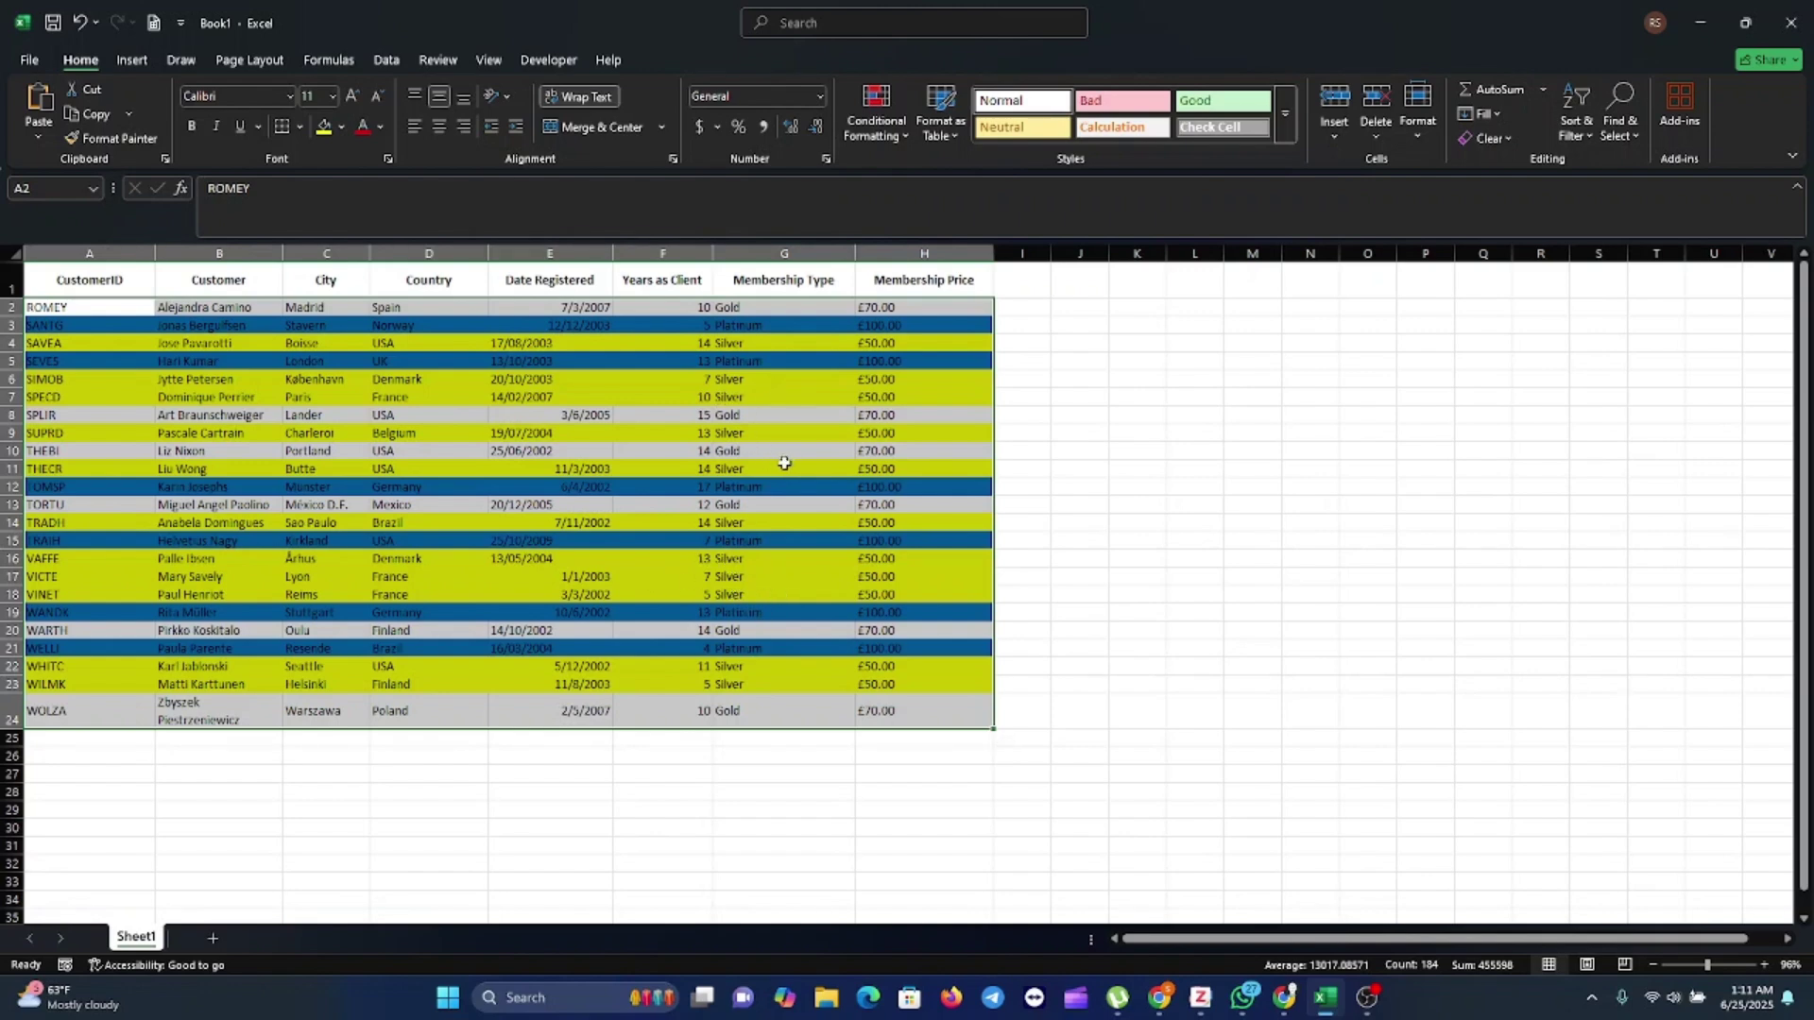
Delete the Platinum conditional formatting rule from the selected customer rows and apply the change
{"action": "left_click", "coordinate": [904, 134]}
{"action": "left_click", "coordinate": [916, 421]}
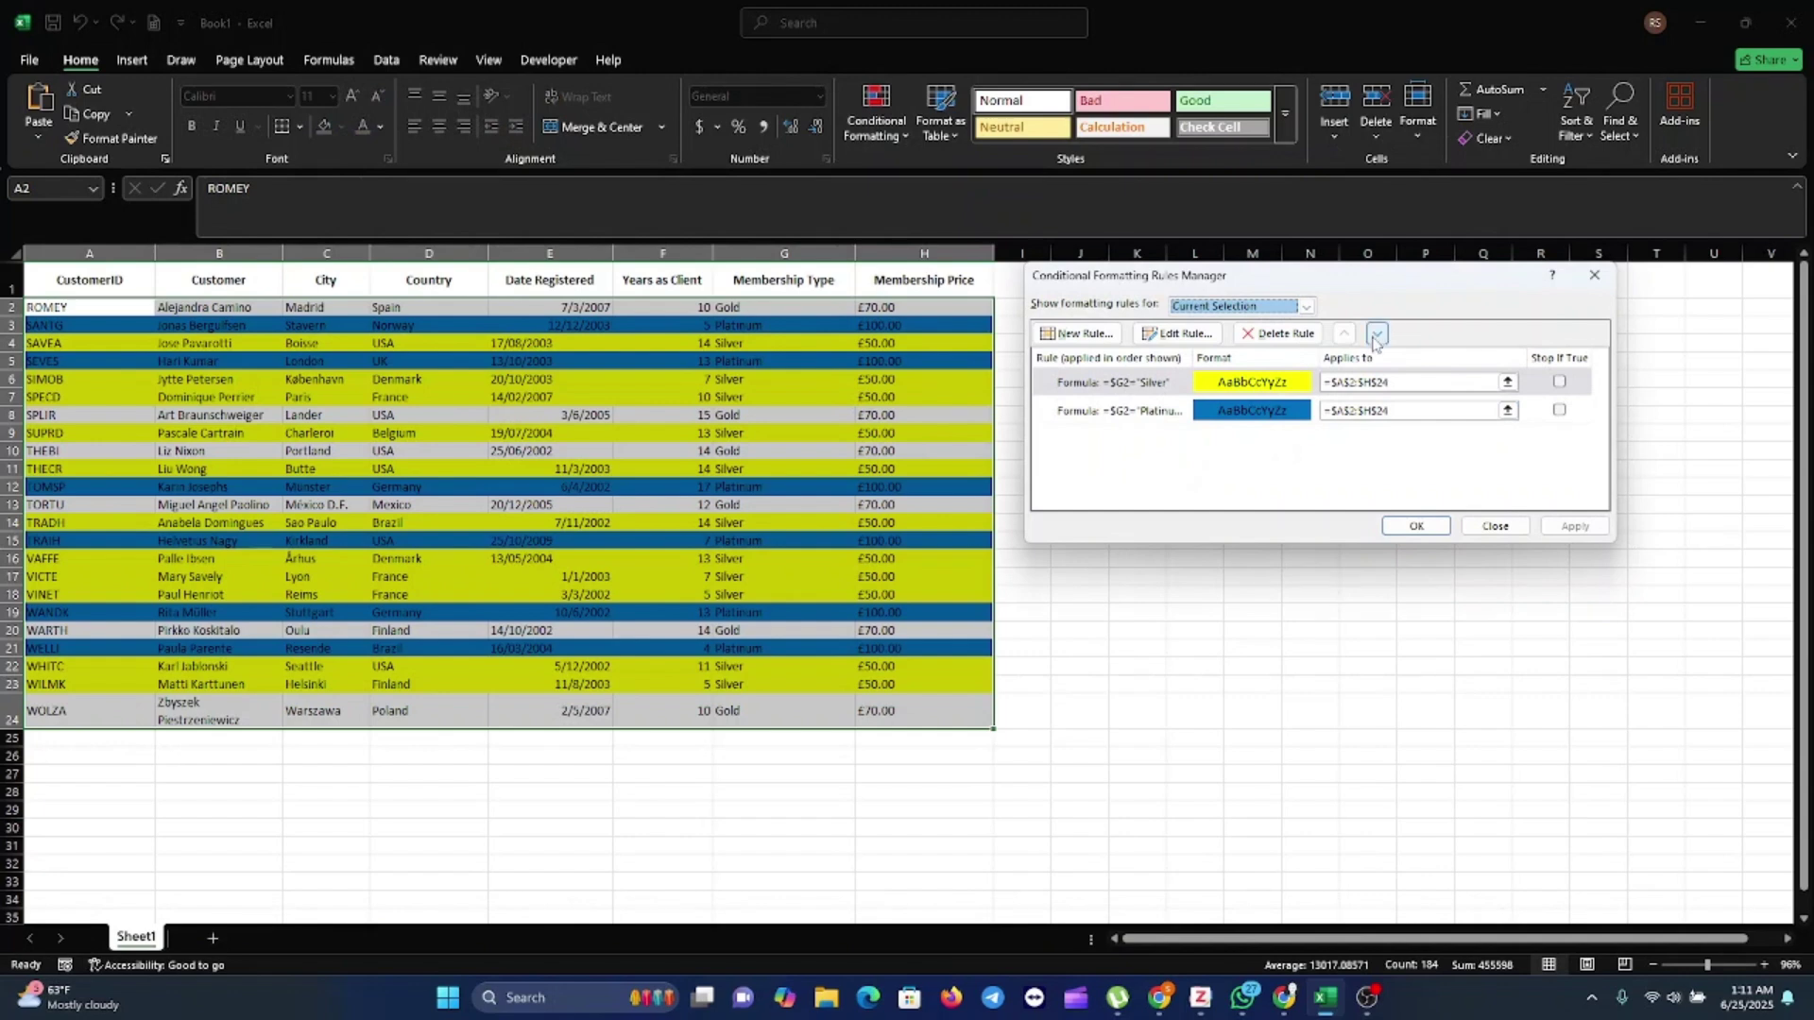
{"action": "left_click", "coordinate": [1275, 412]}
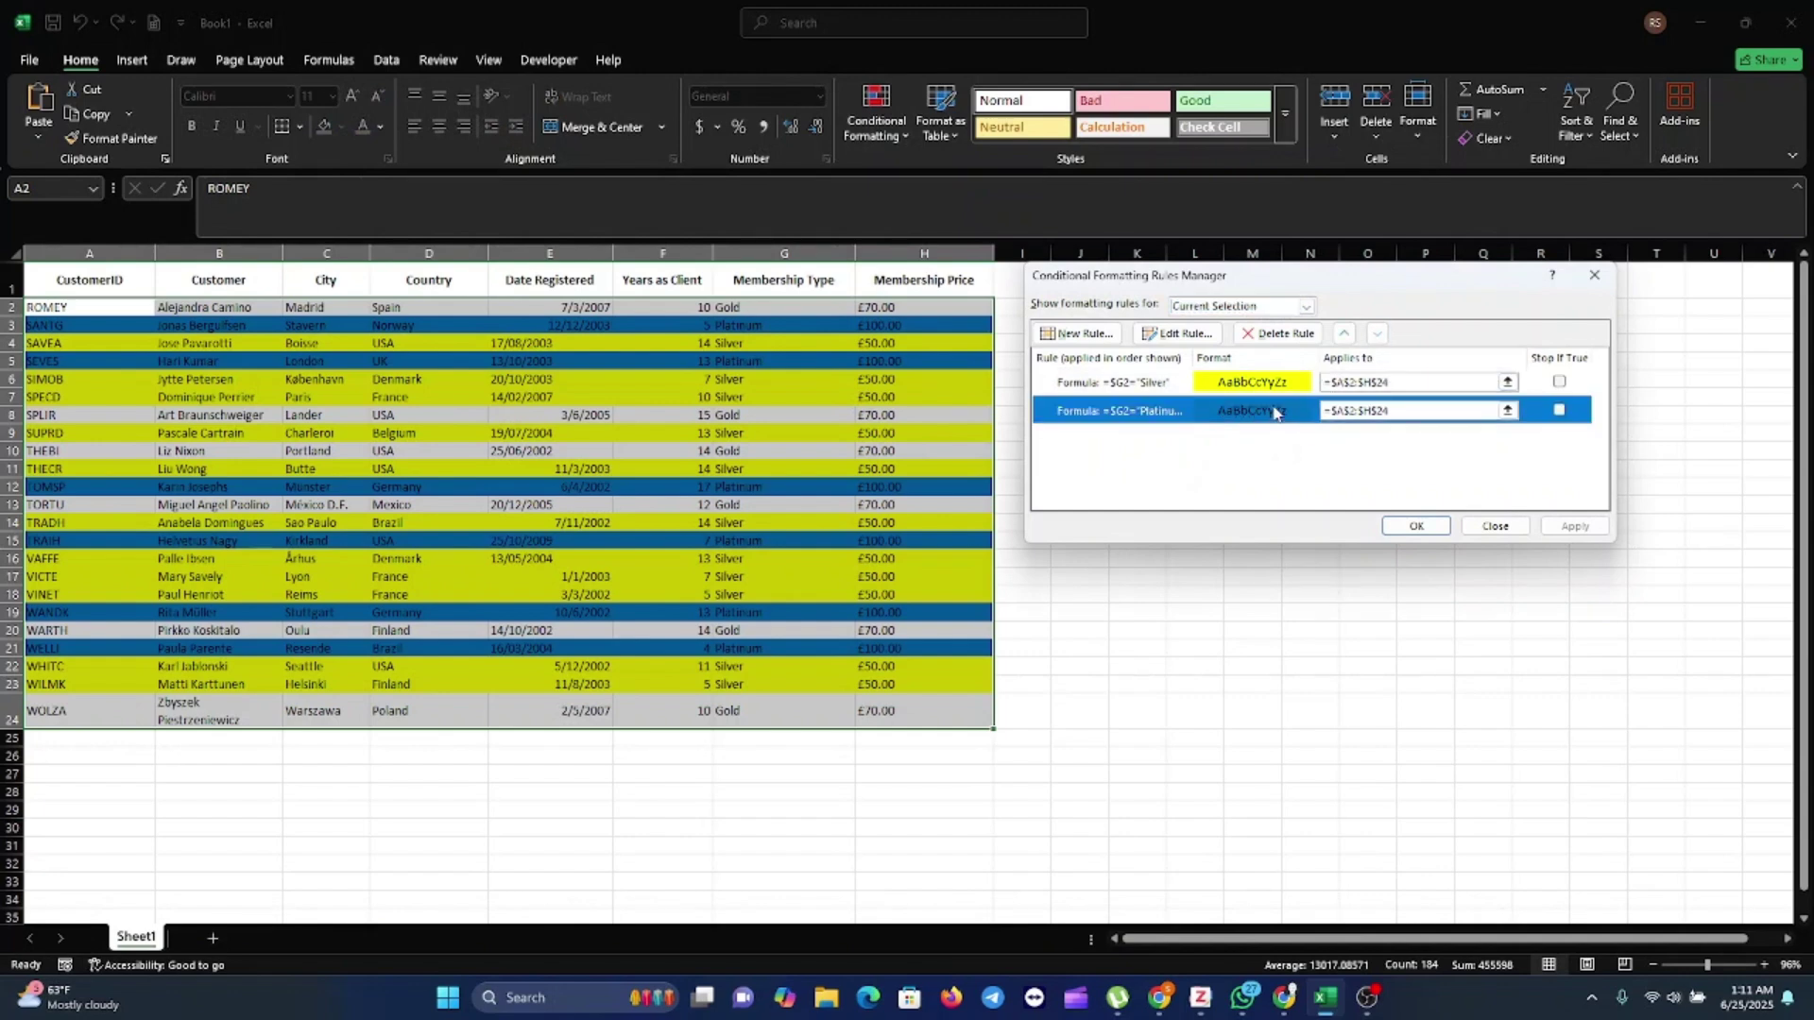
{"action": "left_click", "coordinate": [1559, 412]}
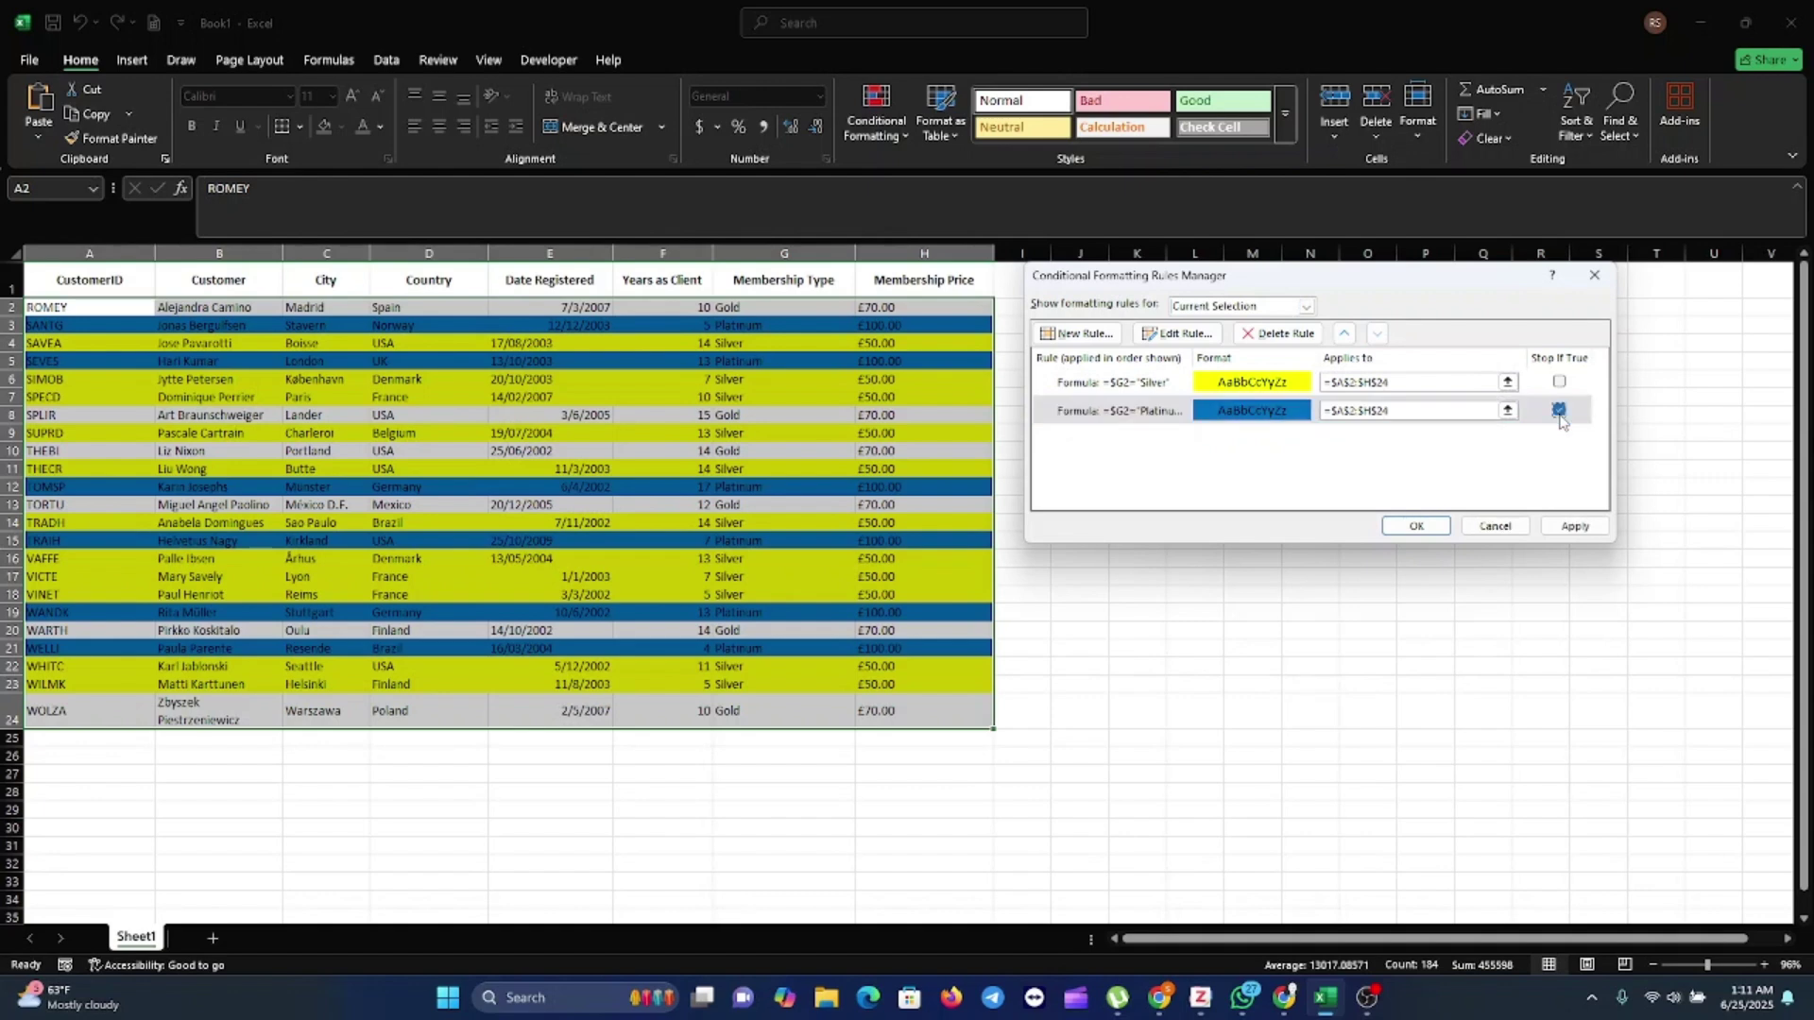
{"action": "left_click", "coordinate": [1278, 333]}
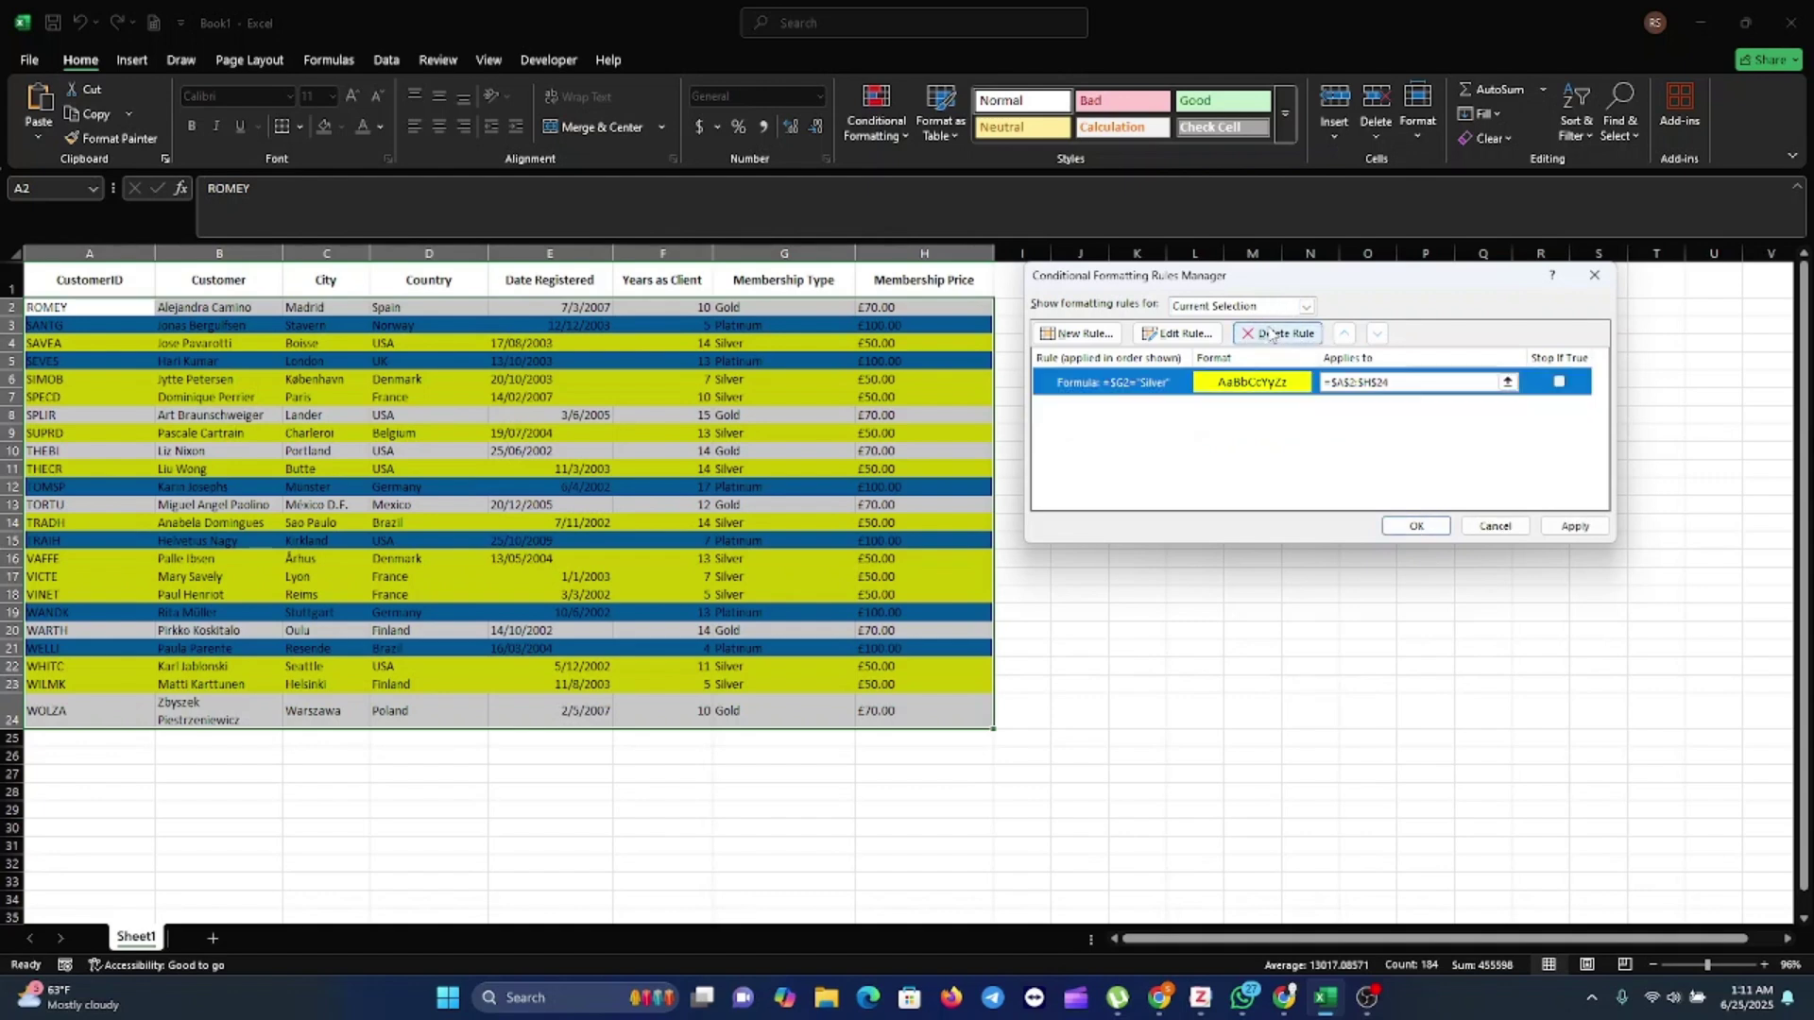
{"action": "left_click", "coordinate": [1572, 529]}
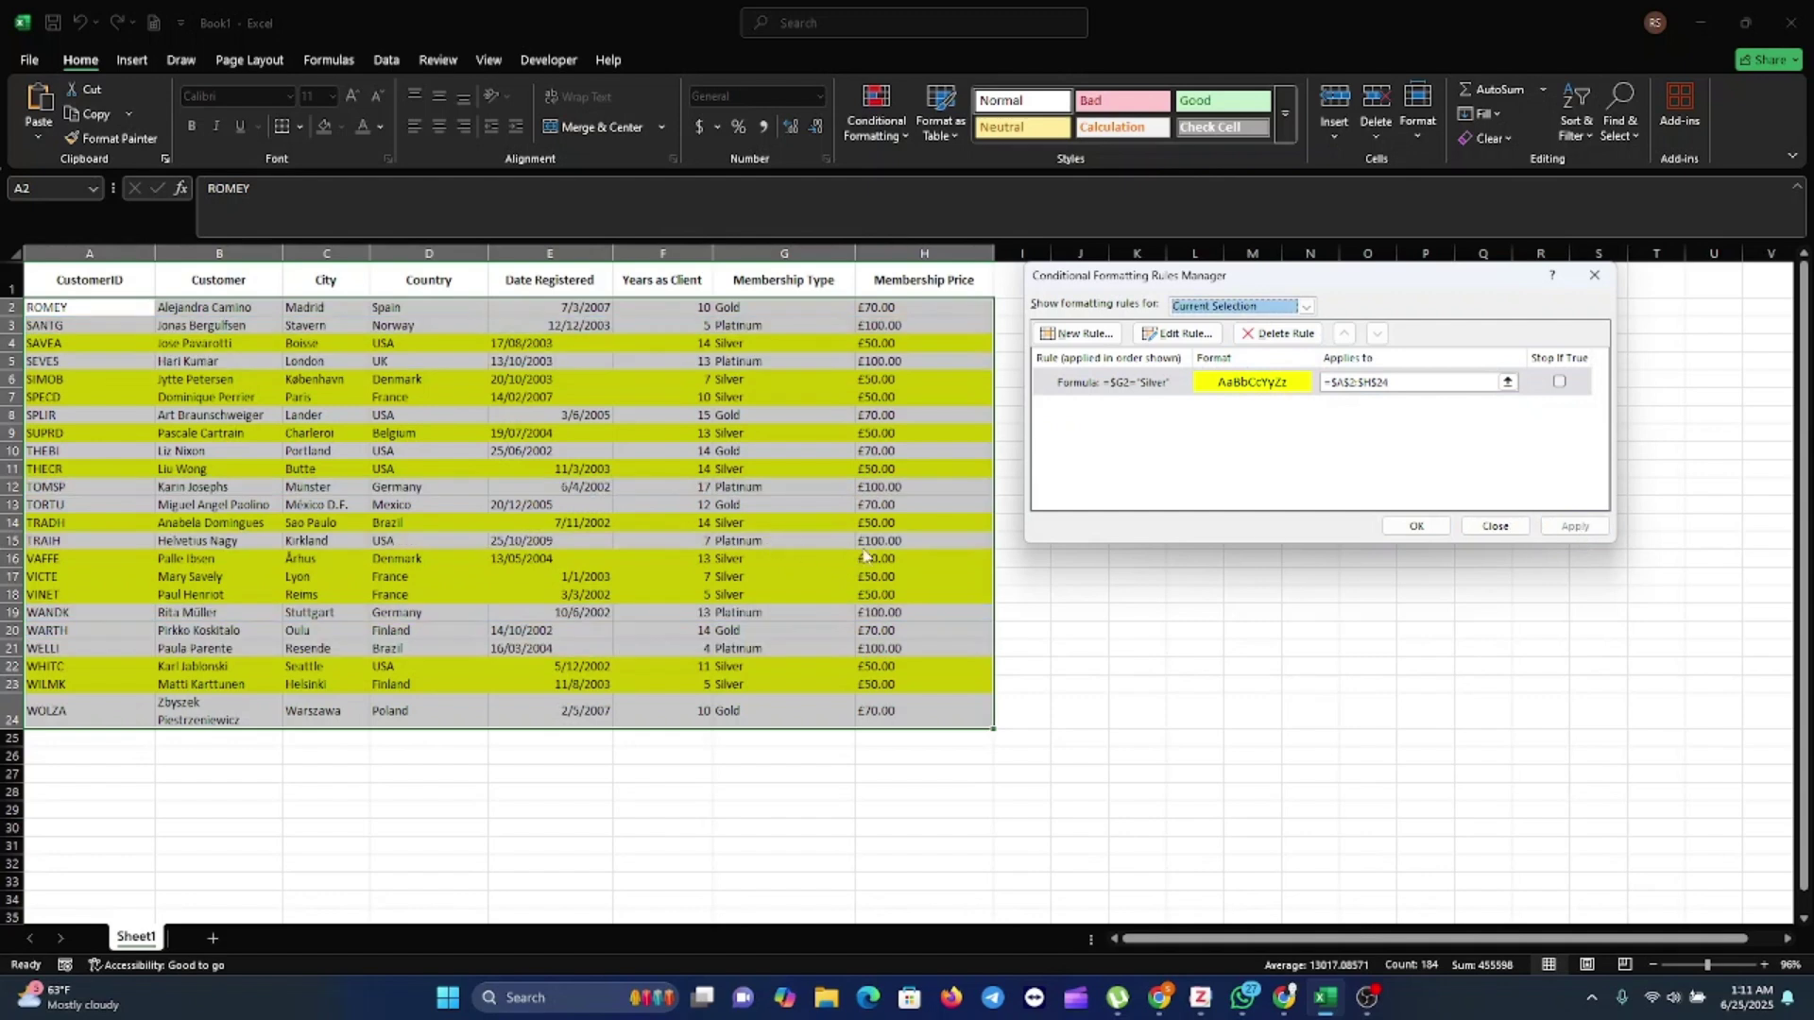